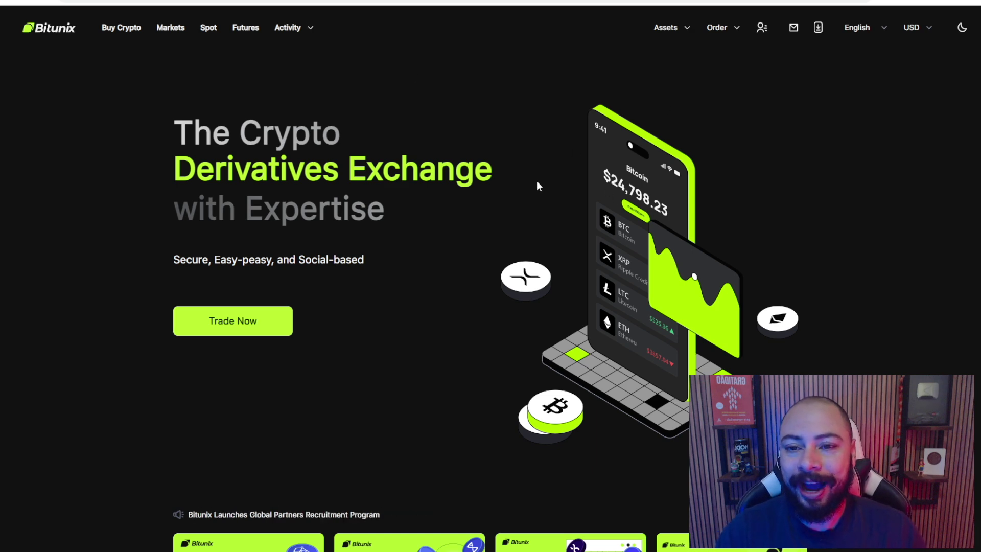
Bring up the account dropdown from the person icon in the Bitunix top bar
mouse_move(761, 30)
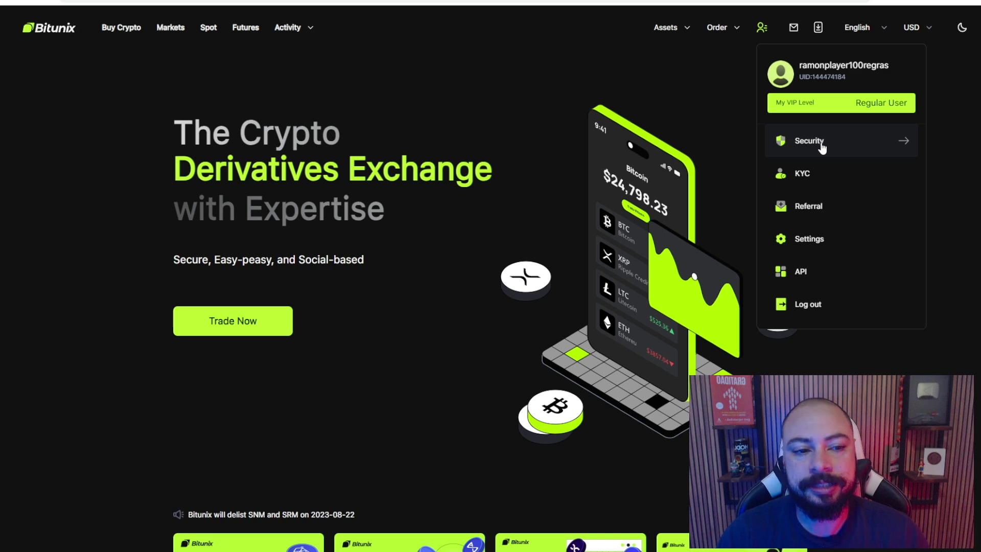
Open the Security page and review its Google Authenticator, email 2FA and password sections
left_click(821, 147)
mouse_move(863, 29)
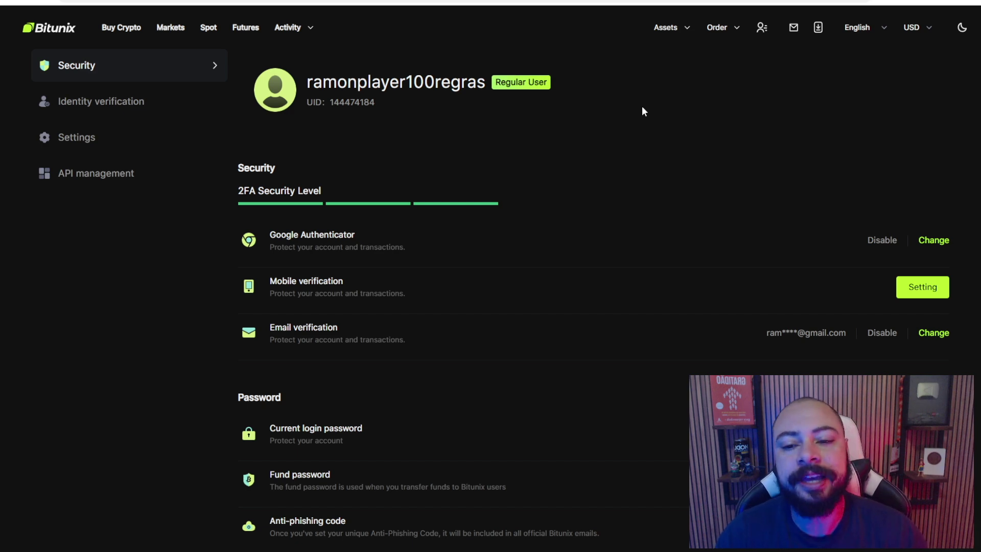
scroll(344, 219, "down", 2)
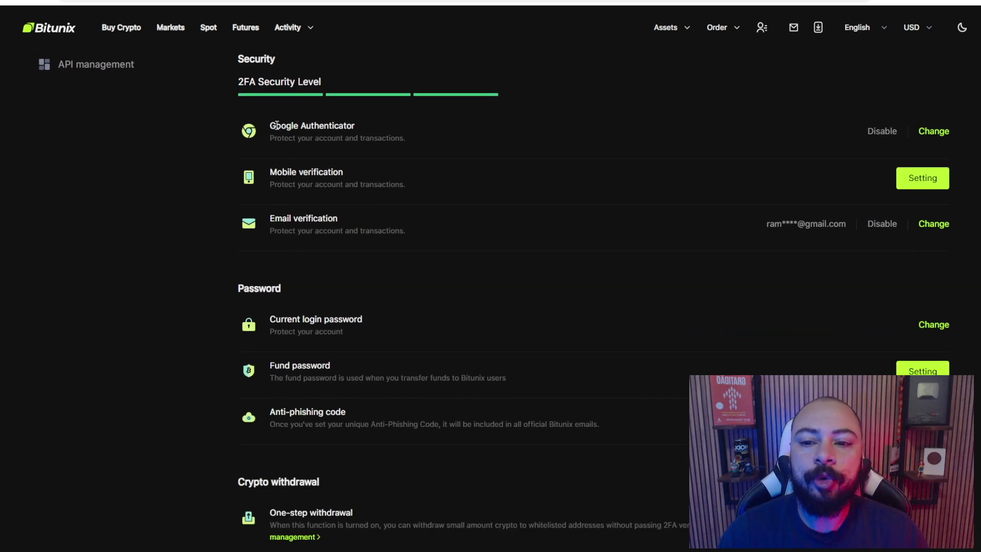
left_click_drag(276, 126, 369, 134)
scroll(400, 142, "up", 1)
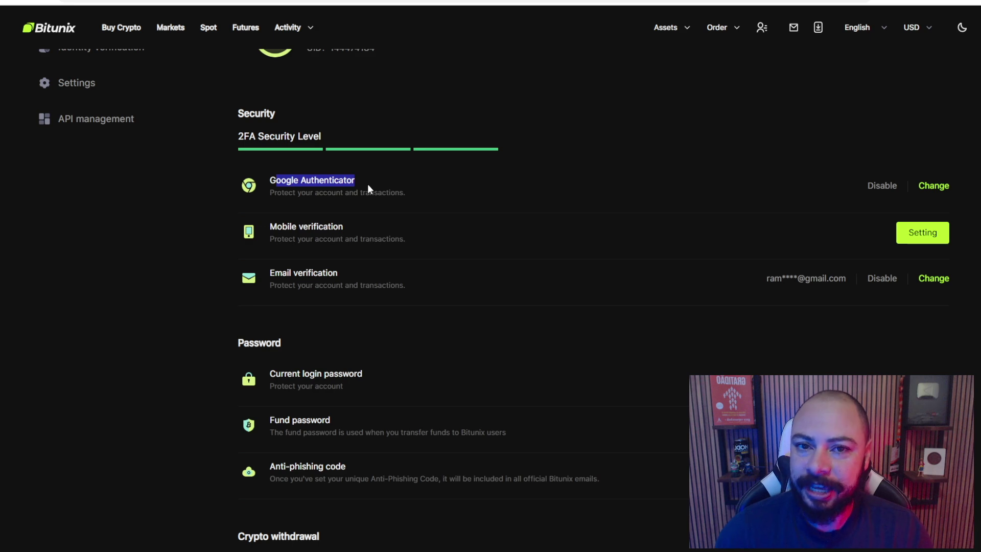
scroll(366, 183, "up", 2)
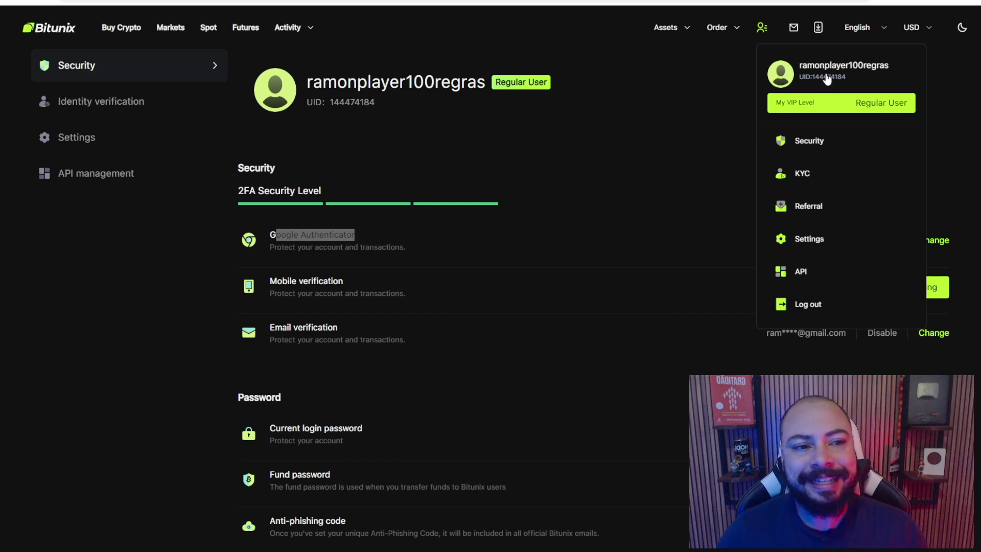
Highlight the account UID number, then switch to the Discord window
left_click_drag(848, 77, 816, 82)
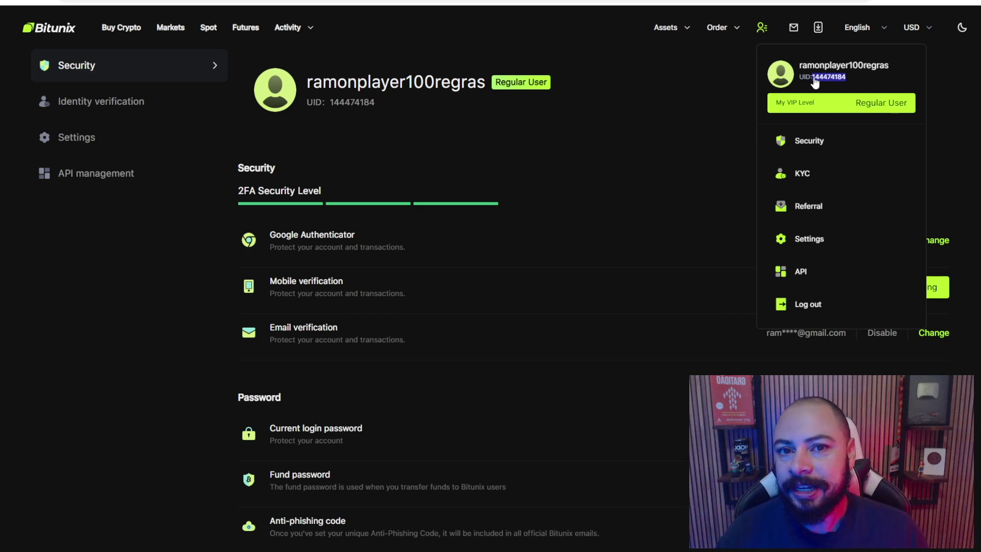
key("alt+Tab")
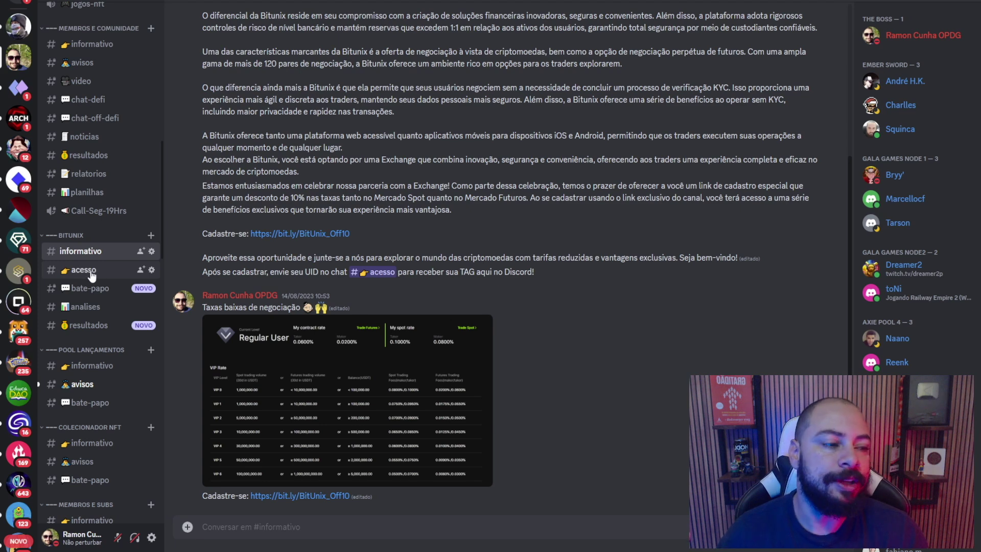
Switch from Discord back to the Bitunix Security page
key("alt+Tab")
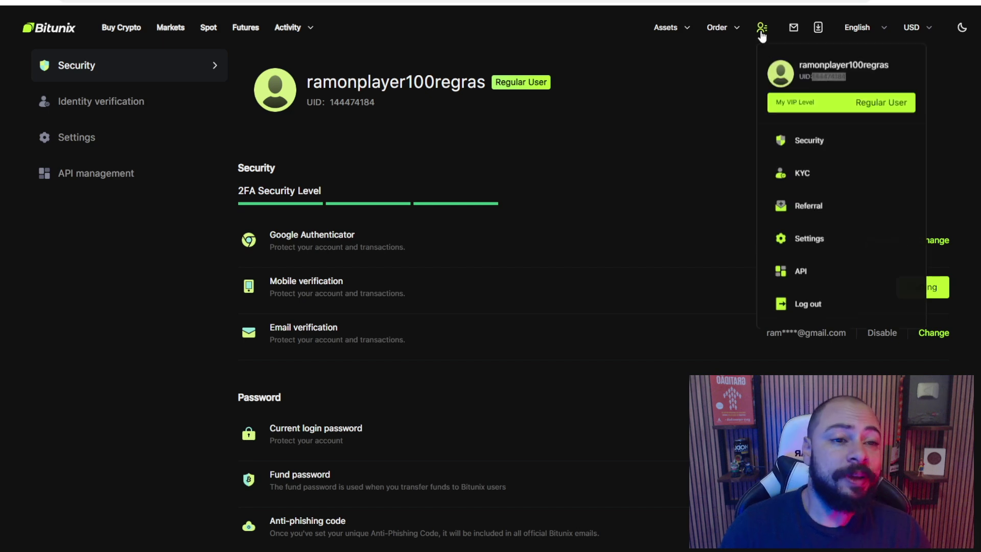
View the KYC page's Basic and Advanced verification tiers, then open the Asset overview
left_click(804, 185)
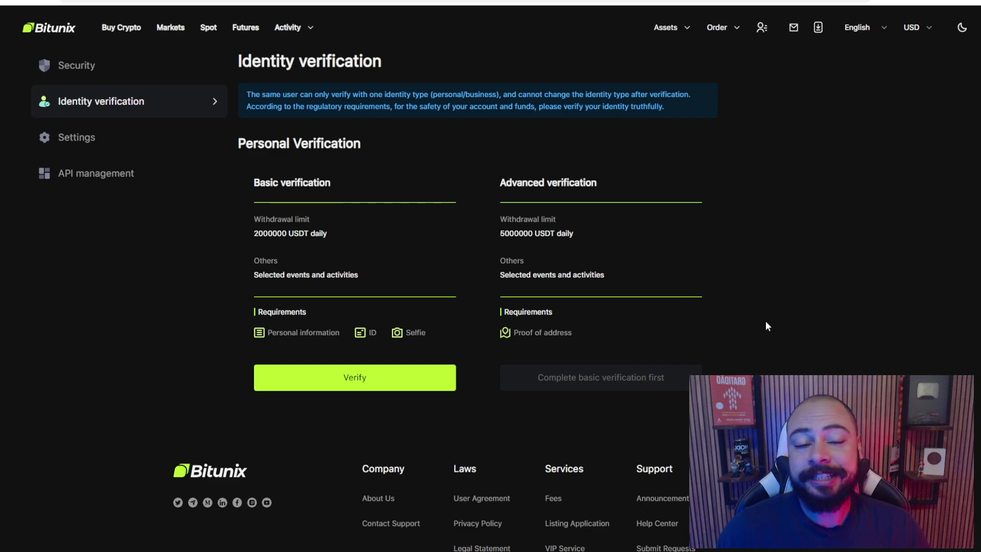
mouse_move(673, 43)
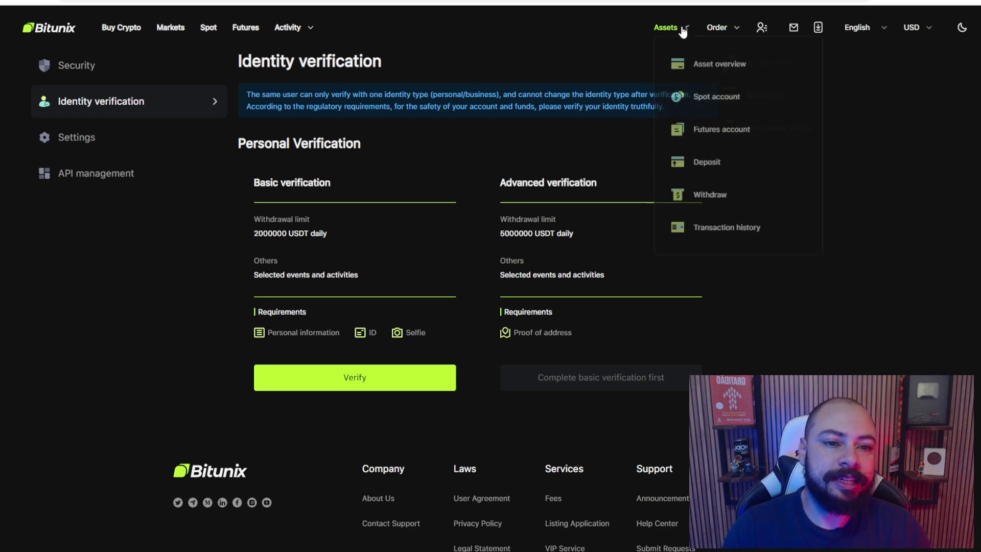
left_click(707, 74)
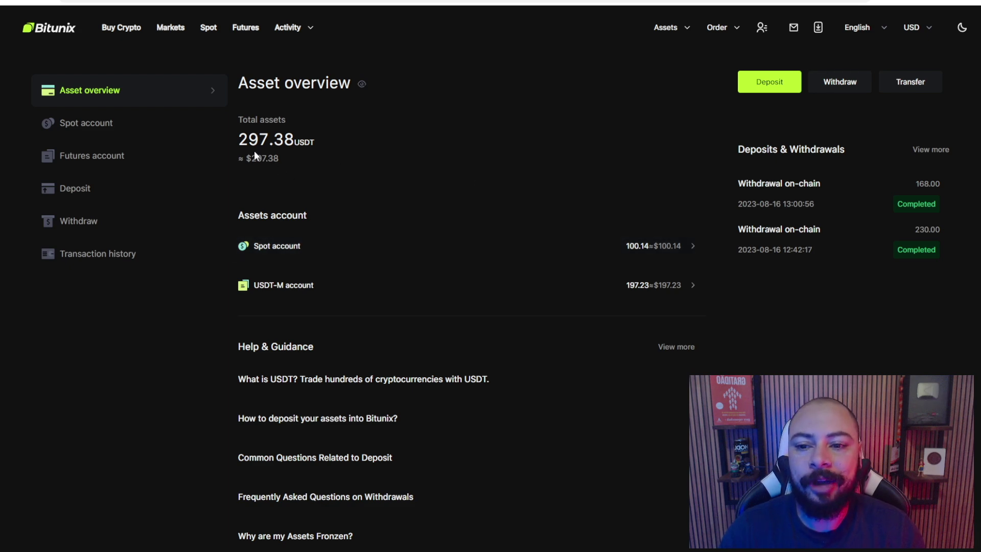
Review the Spot account, highlighting the USDT and MATIC balances, then open the Futures account
mouse_move(667, 28)
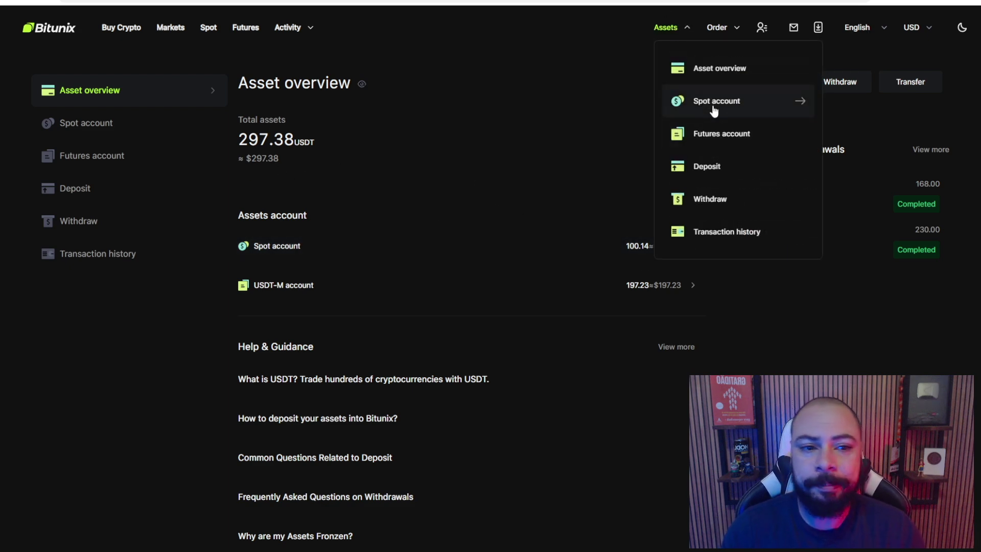
left_click(714, 110)
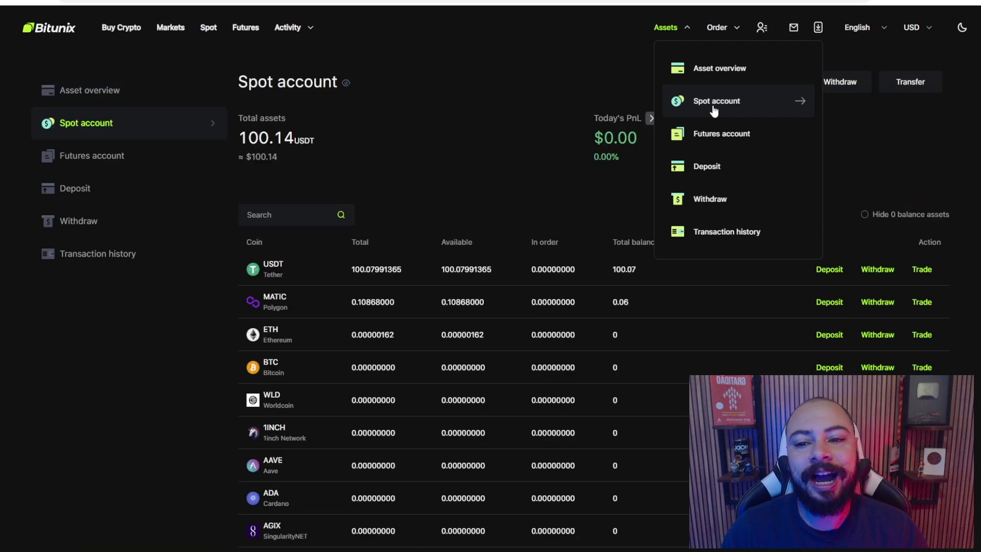
scroll(351, 205, "down", 1)
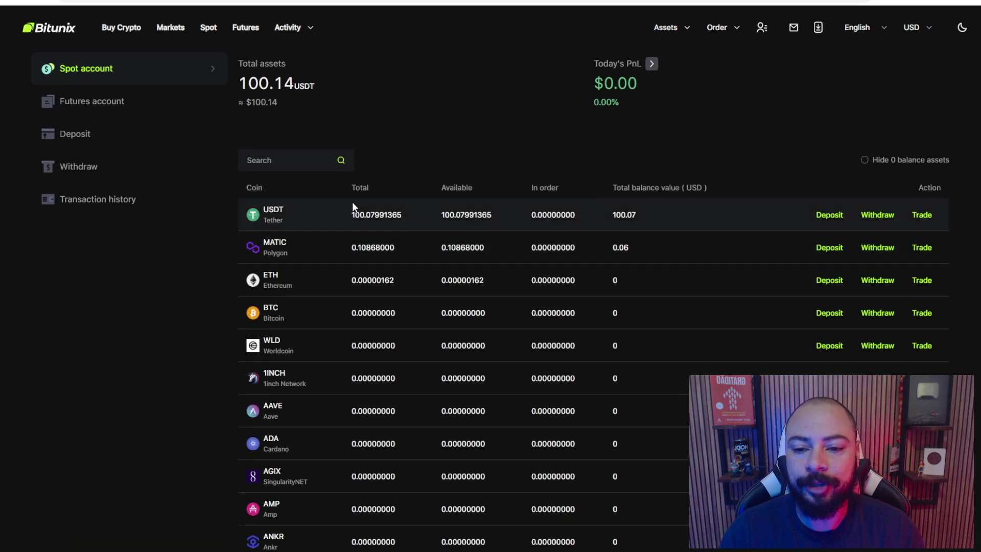
left_click_drag(359, 213, 495, 221)
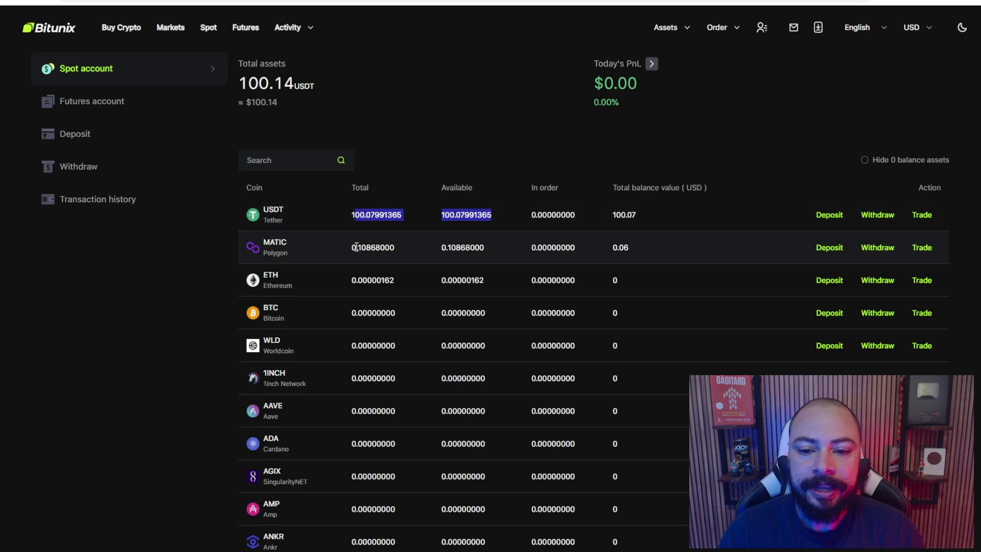
left_click_drag(356, 247, 587, 249)
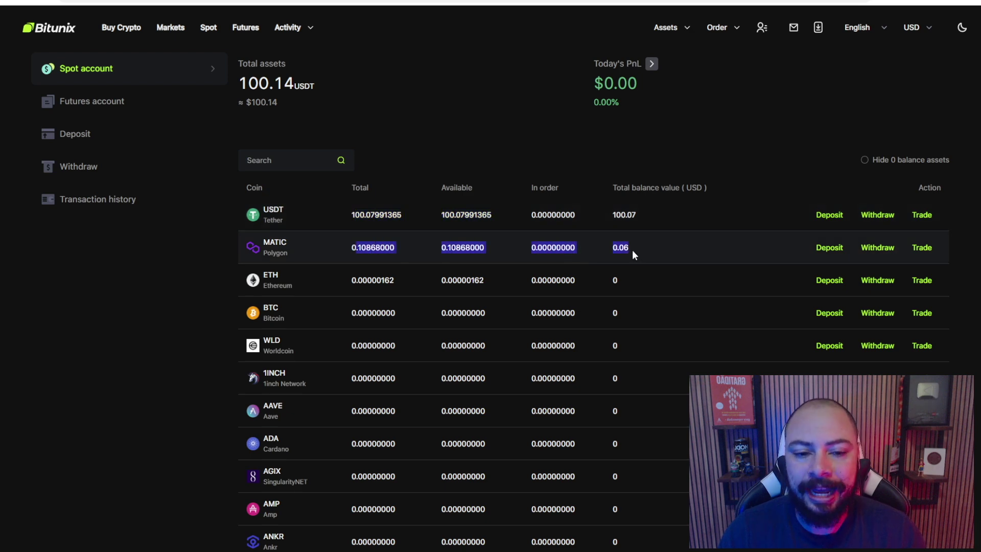
scroll(633, 250, "up", 1)
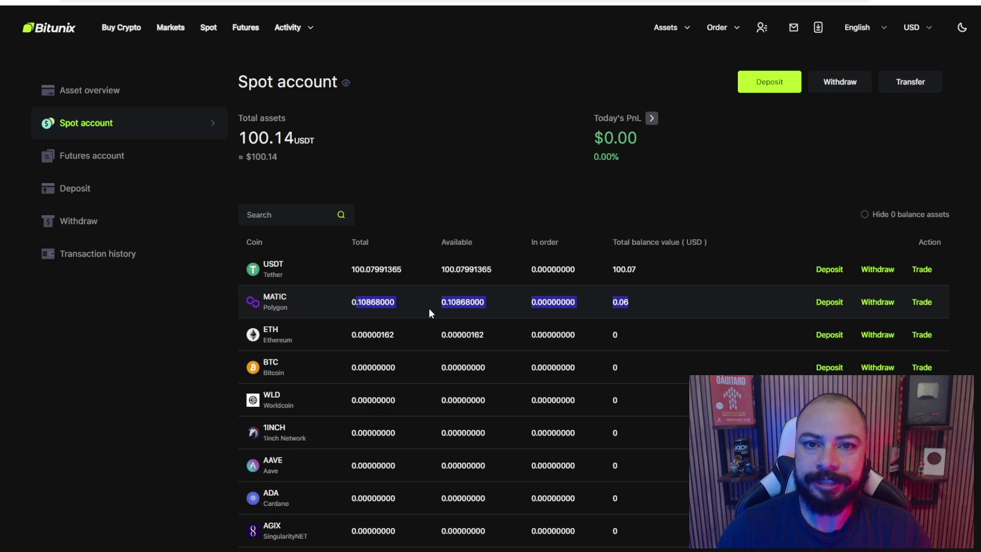
mouse_move(659, 32)
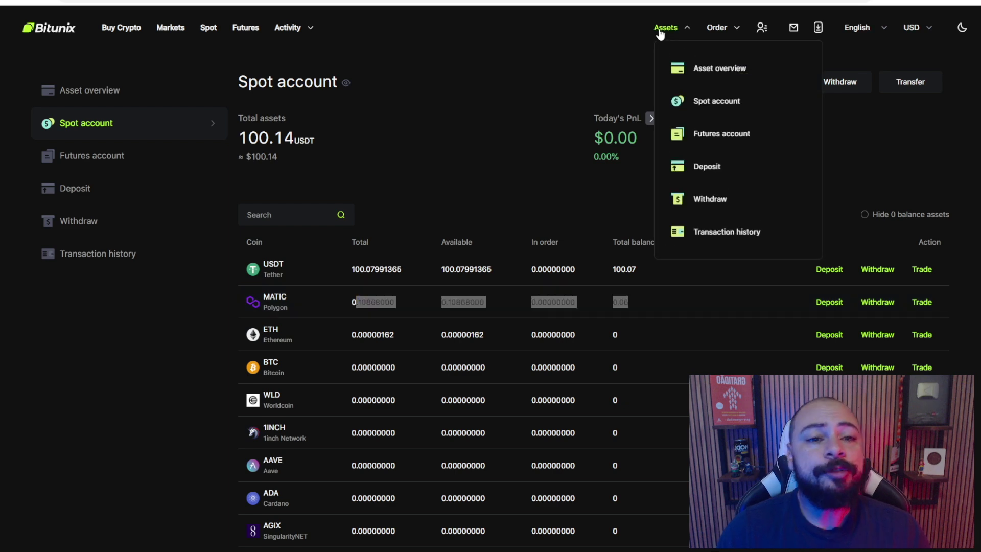
left_click(721, 134)
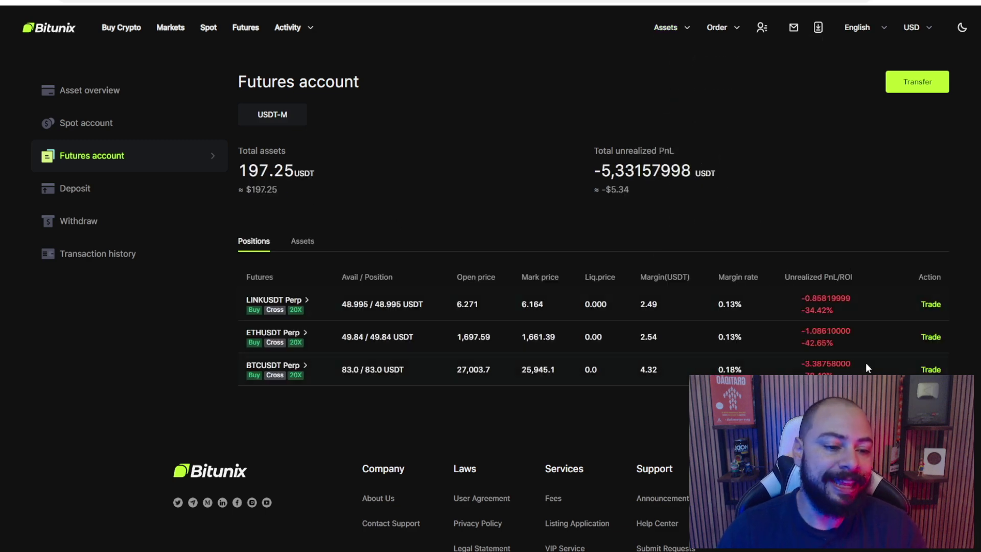
Review the Futures USDT equity (197.24 total) and the LINK, ETH, BTC positions' −5.34 USDT unrealized PnL
scroll(817, 306, "down", 2)
scroll(800, 229, "up", 2)
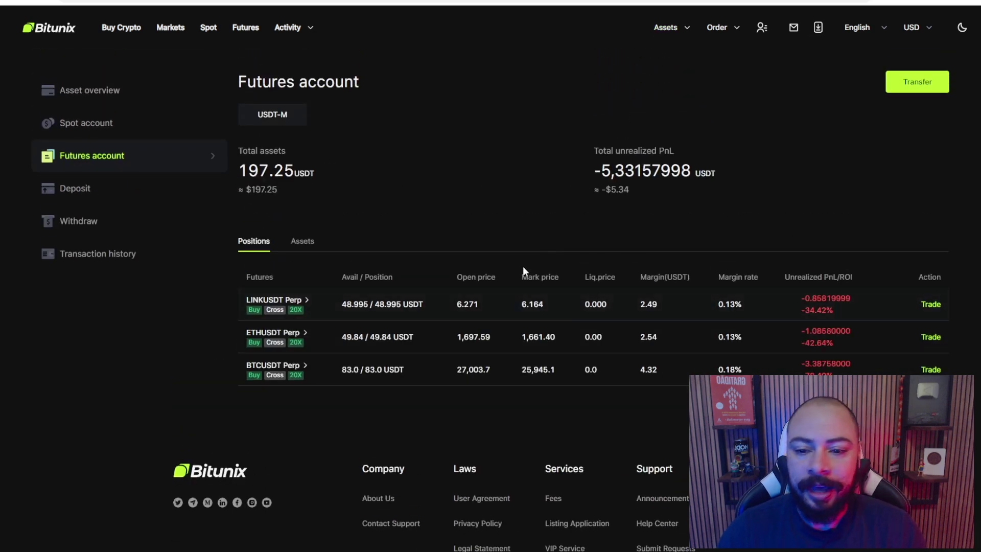
left_click(296, 246)
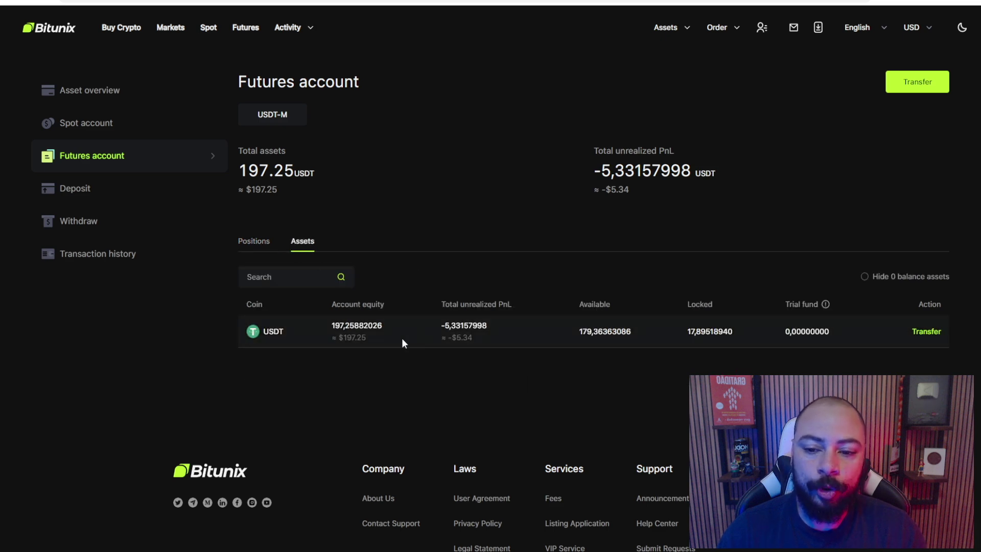
left_click_drag(332, 325, 388, 330)
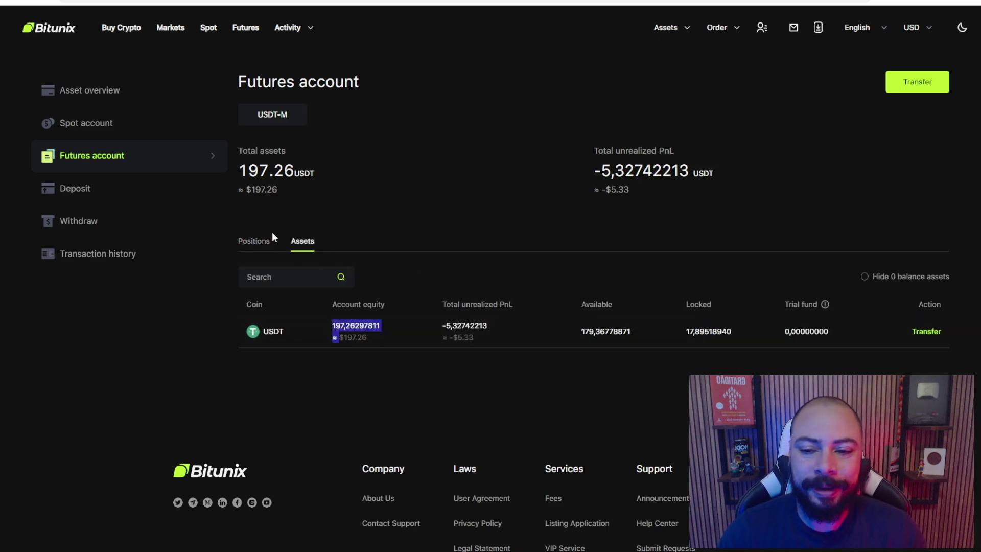
left_click(263, 242)
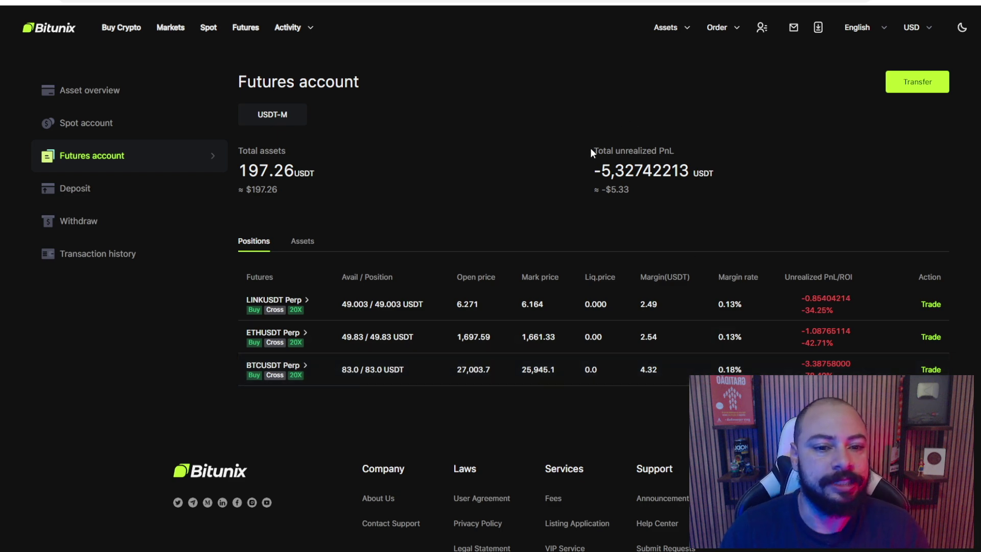
left_click_drag(590, 148, 634, 189)
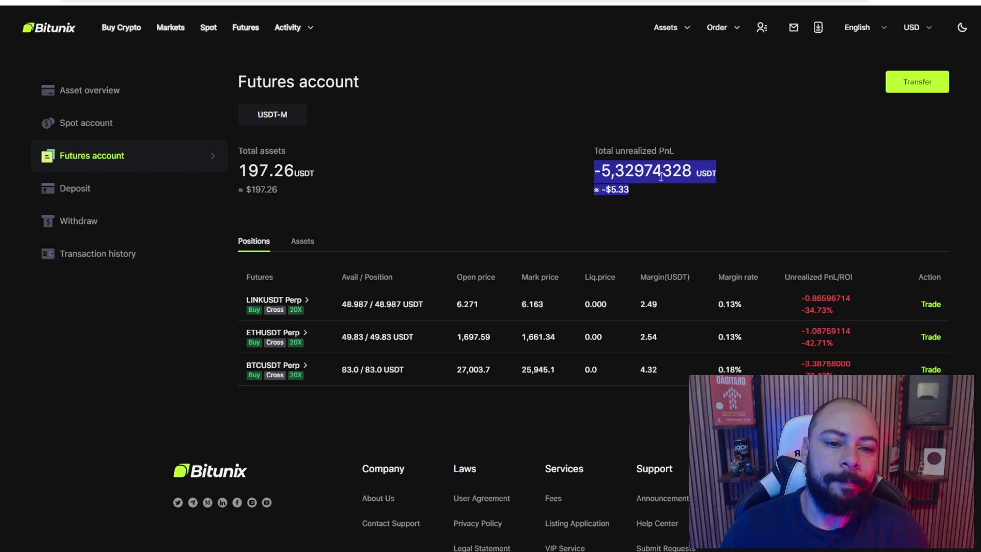
left_click_drag(603, 152, 670, 152)
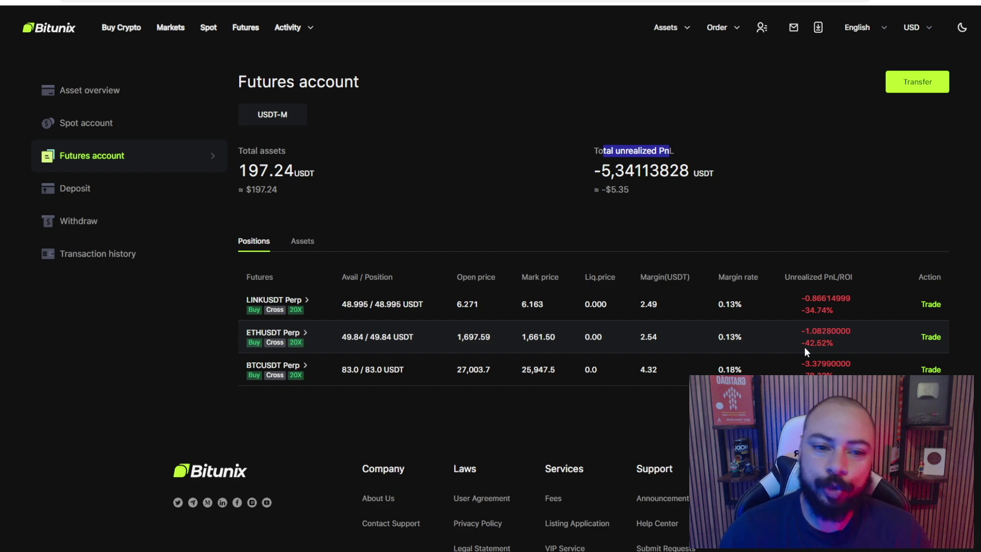
mouse_move(684, 31)
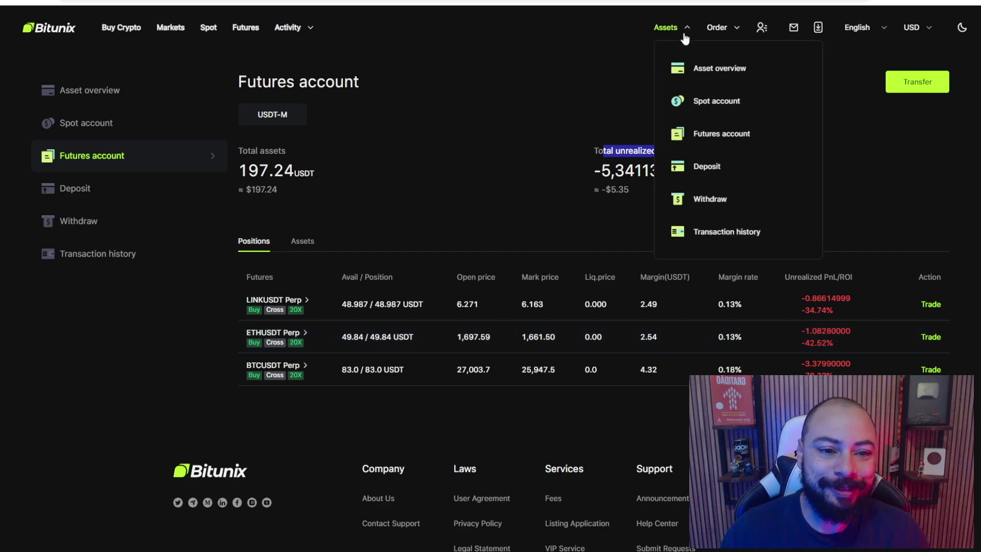
Open the crypto Deposit page and bring up its coin list
left_click(733, 165)
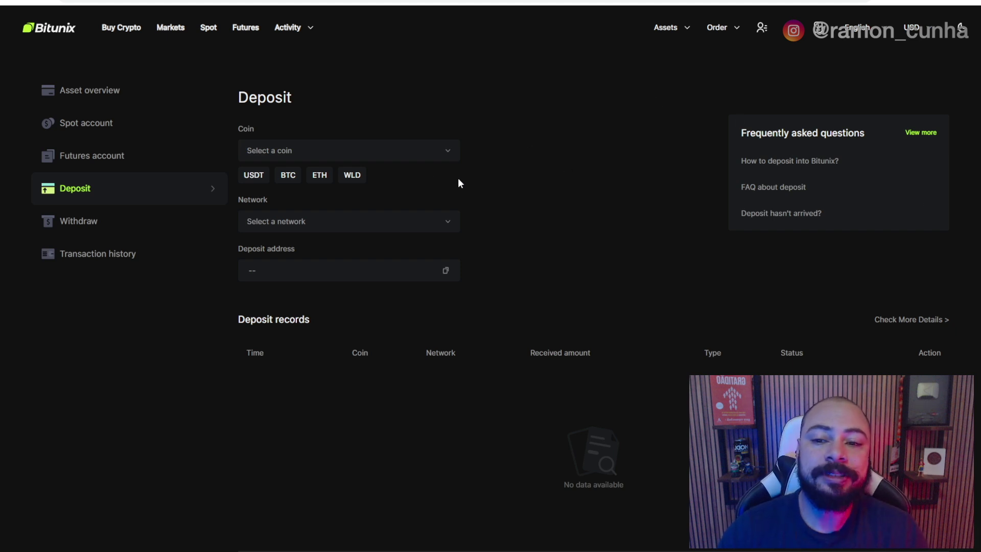
left_click(340, 152)
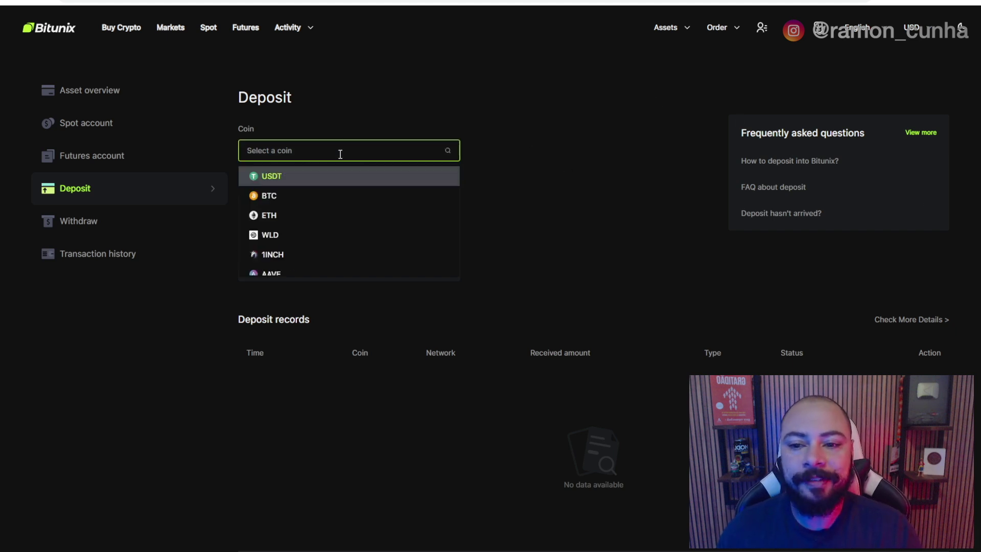
Select USDT on the Tron (TRC-20) network and copy its deposit address
left_click(323, 181)
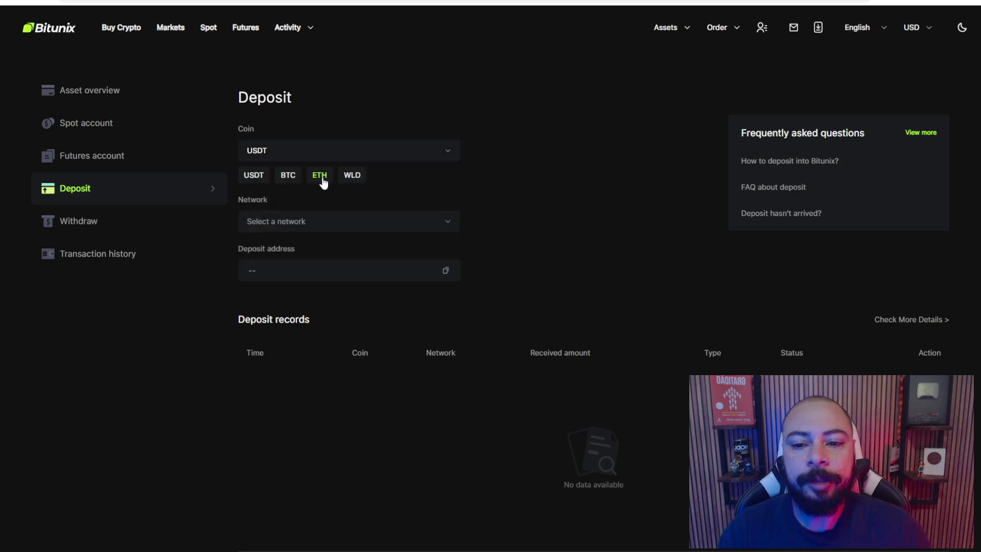
left_click(317, 217)
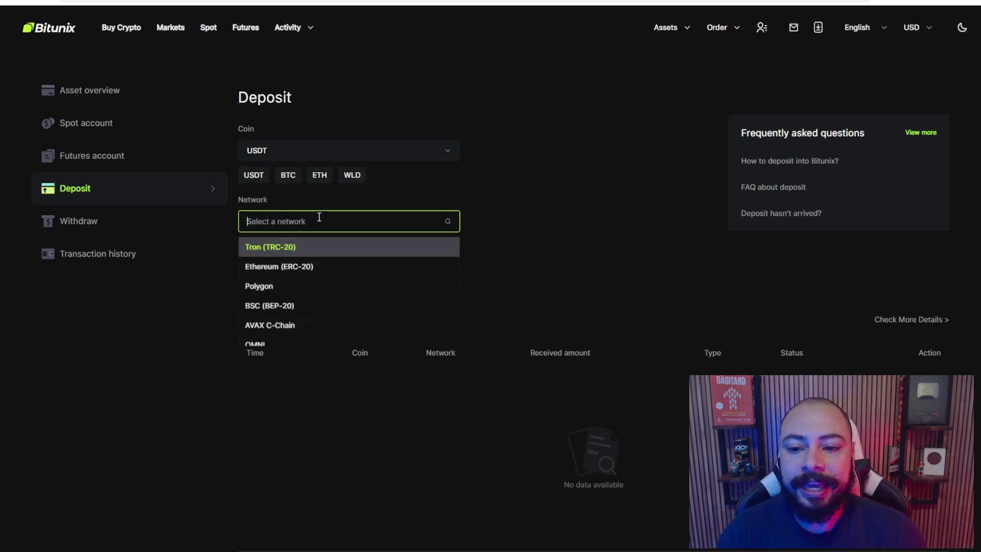
scroll(320, 272, "down", 4)
scroll(327, 255, "down", 1)
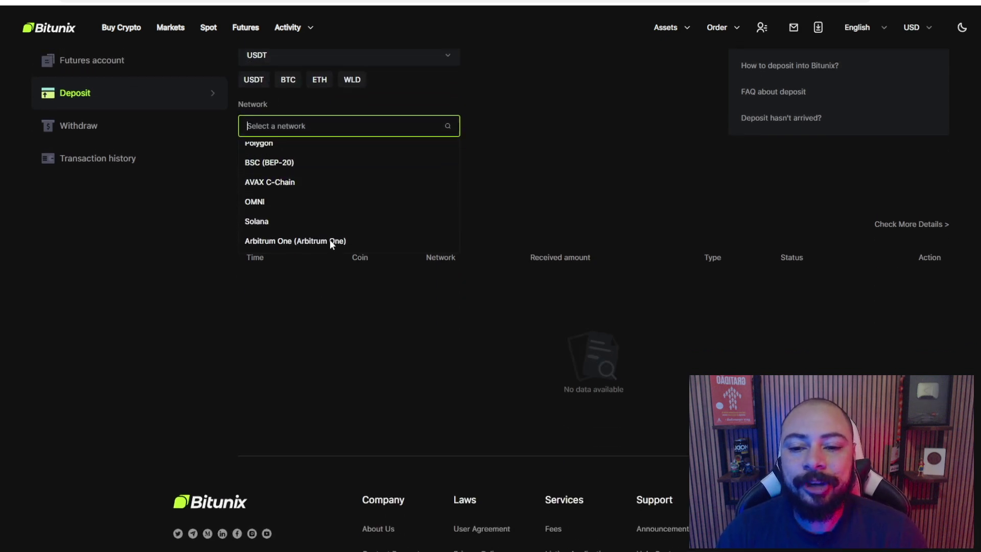
scroll(324, 261, "up", 5)
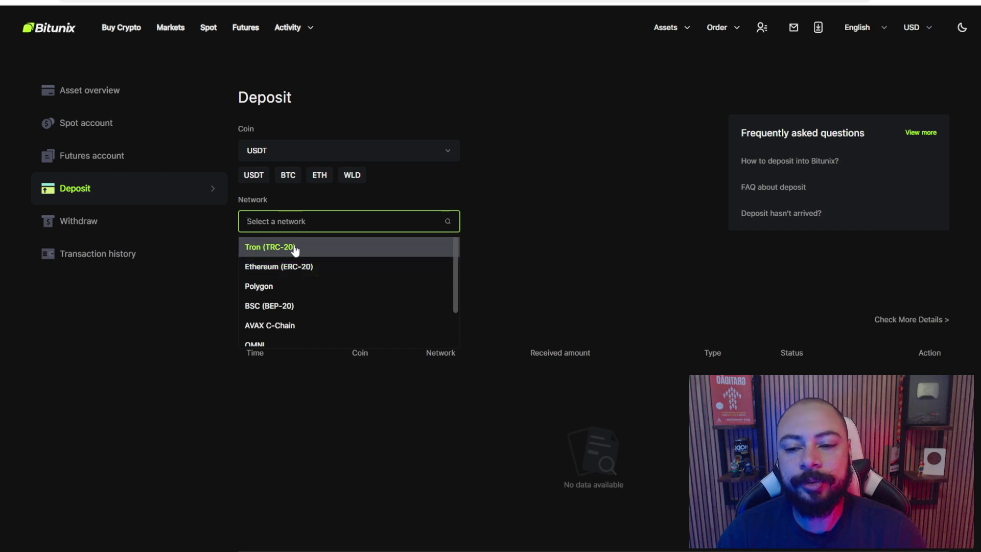
left_click(285, 247)
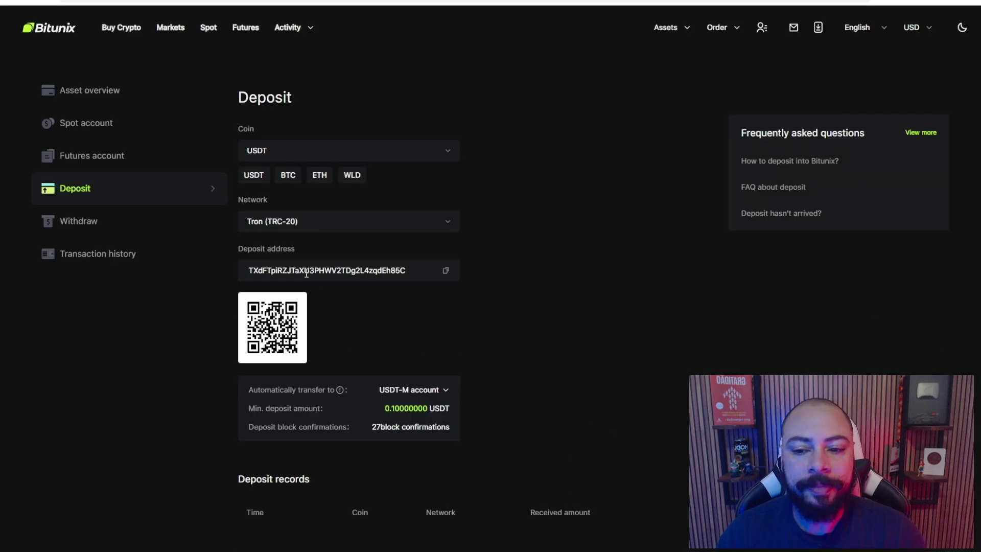
left_click(446, 271)
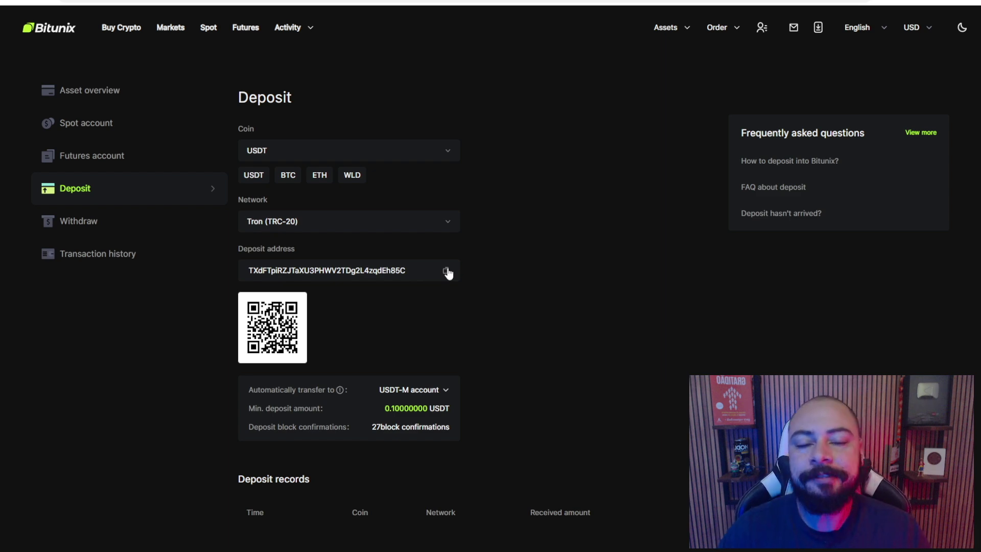
Switch the USDT network to Polygon and highlight its address and 1.00000000 USDT minimum
scroll(441, 265, "down", 1)
left_click(321, 170)
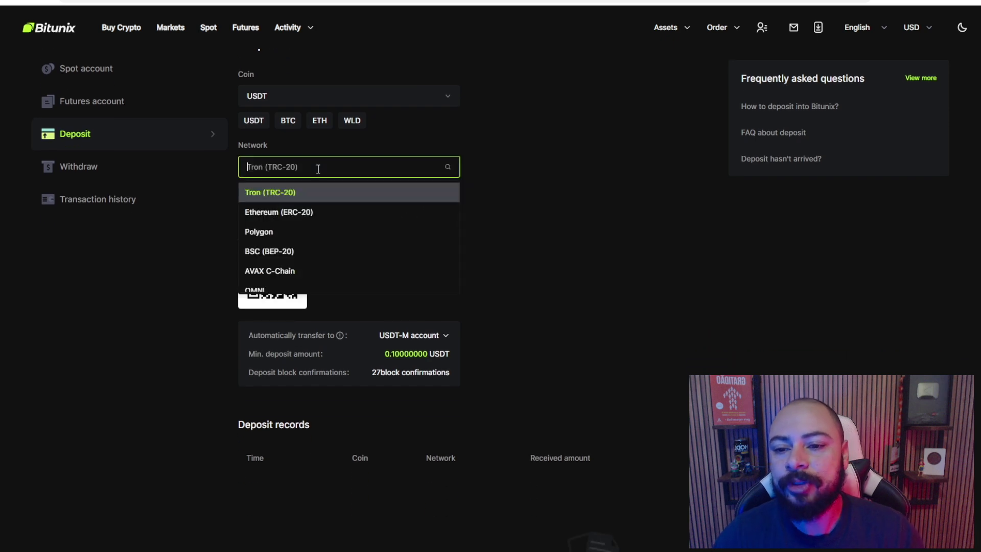
left_click(288, 230)
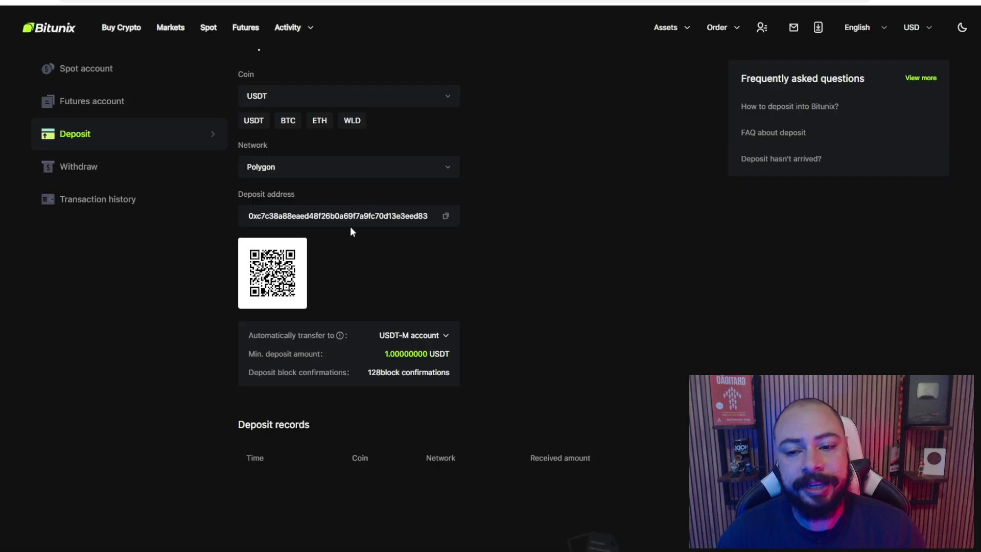
left_click_drag(410, 216, 257, 216)
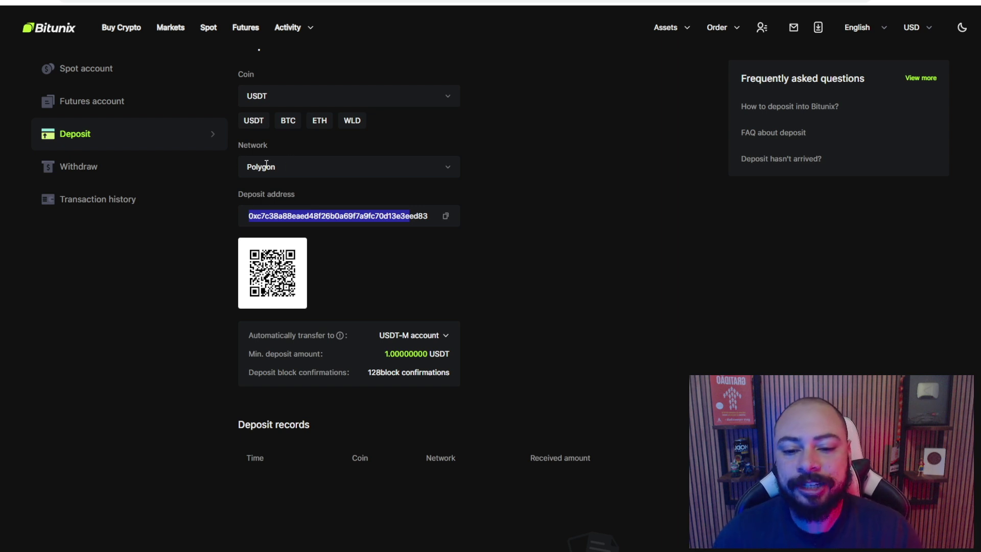
scroll(395, 241, "down", 2)
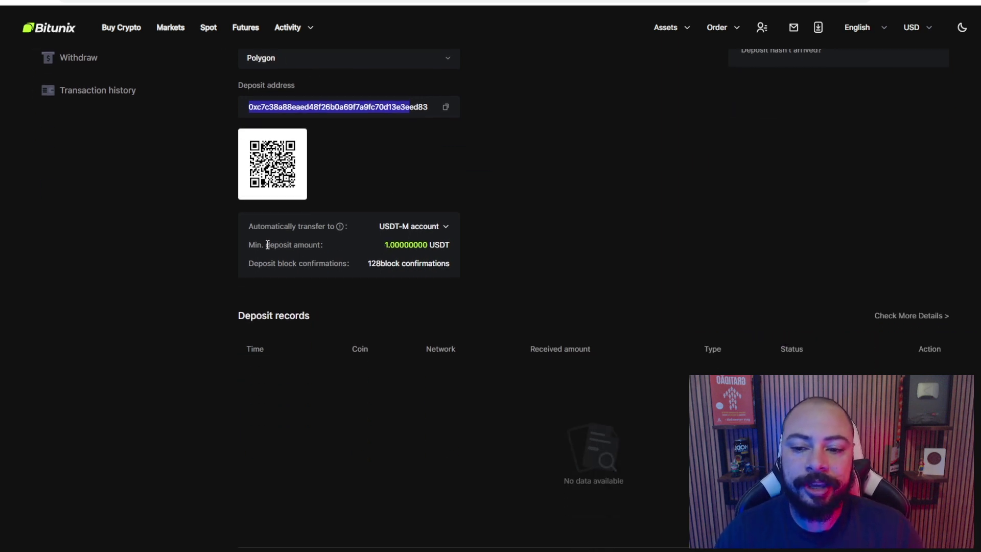
left_click_drag(266, 245, 425, 244)
left_click(363, 245)
scroll(302, 127, "up", 1)
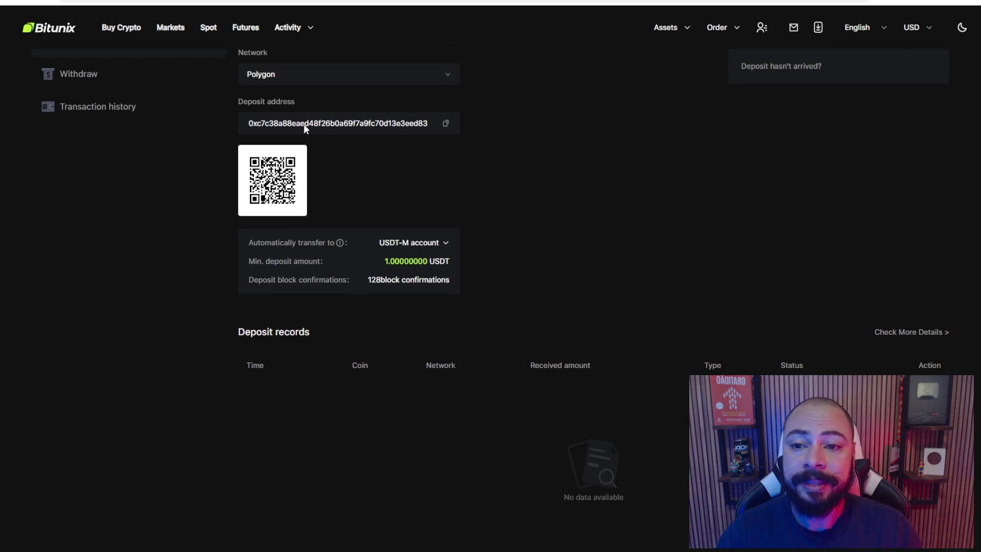
left_click_drag(385, 298, 406, 300)
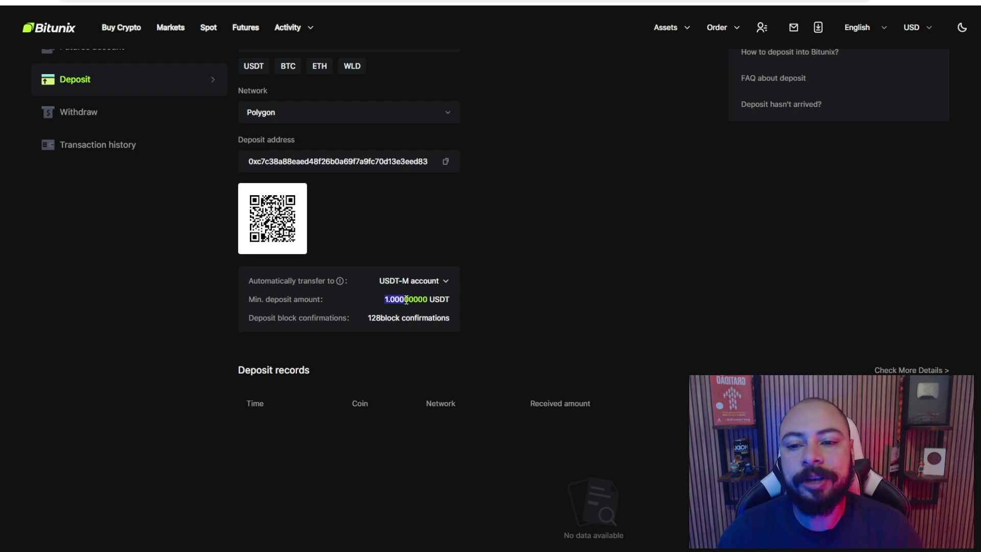
scroll(500, 368, "up", 2)
Switch the USDT network to Ethereum (ERC-20) and note its 0.10000000 USDT minimum
left_click(331, 224)
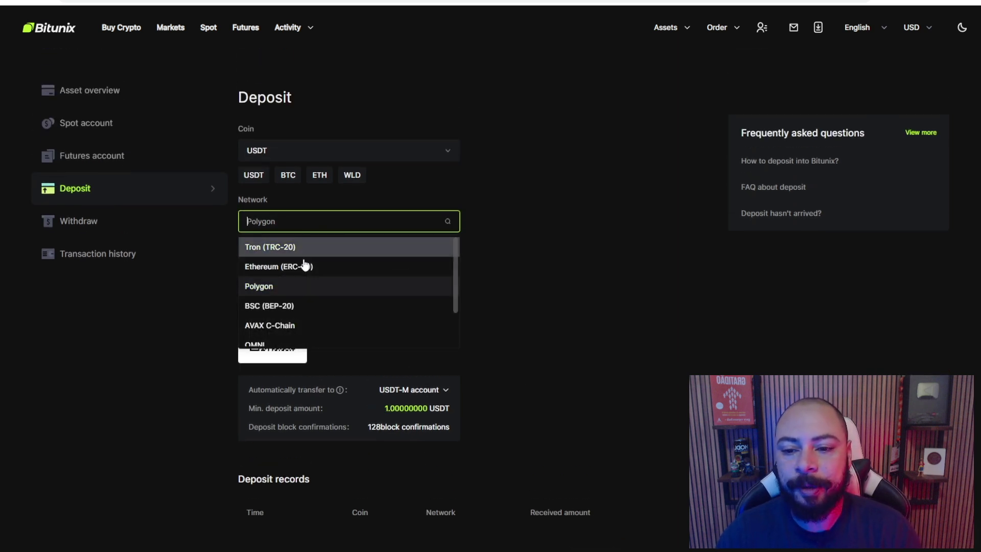
left_click(295, 266)
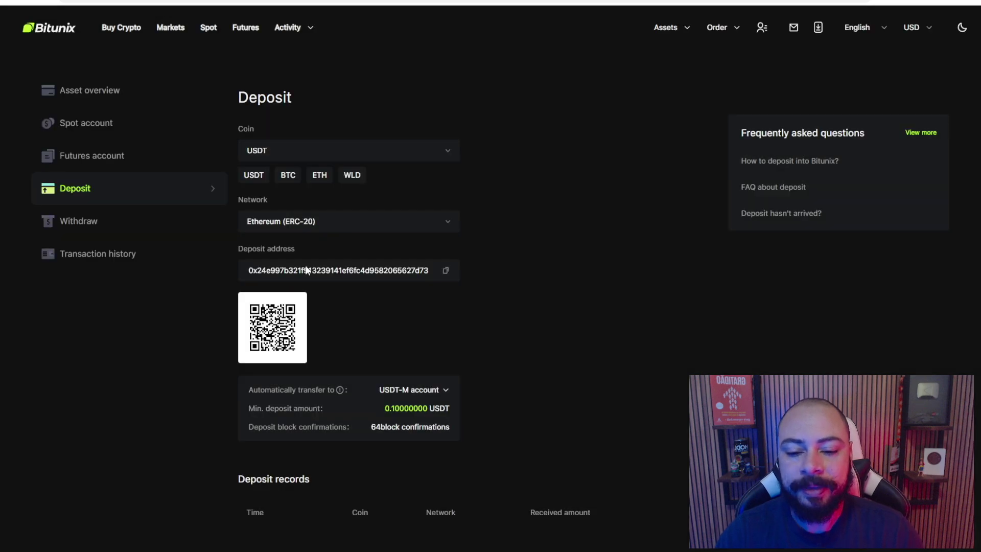
left_click_drag(384, 408, 404, 408)
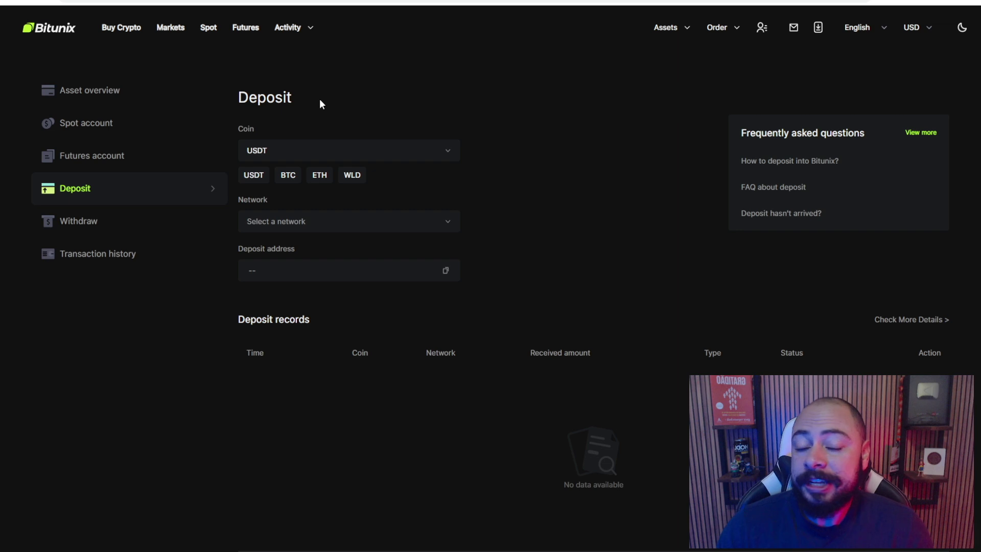
Choose AGIX as the deposit coin on the Ethereum (ERC-20) network
left_click(341, 150)
scroll(342, 153, "down", 1)
scroll(359, 183, "down", 3)
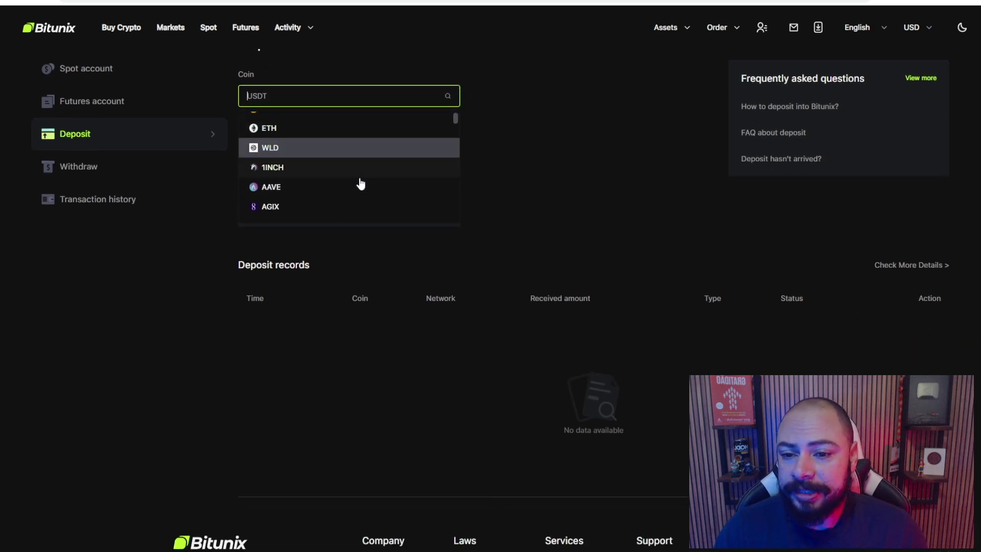
left_click(322, 183)
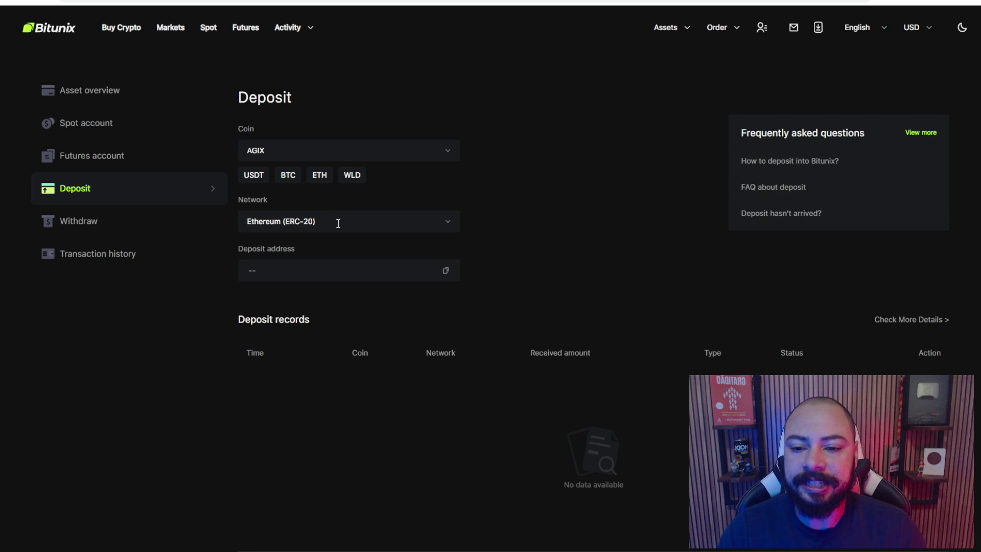
left_click(335, 221)
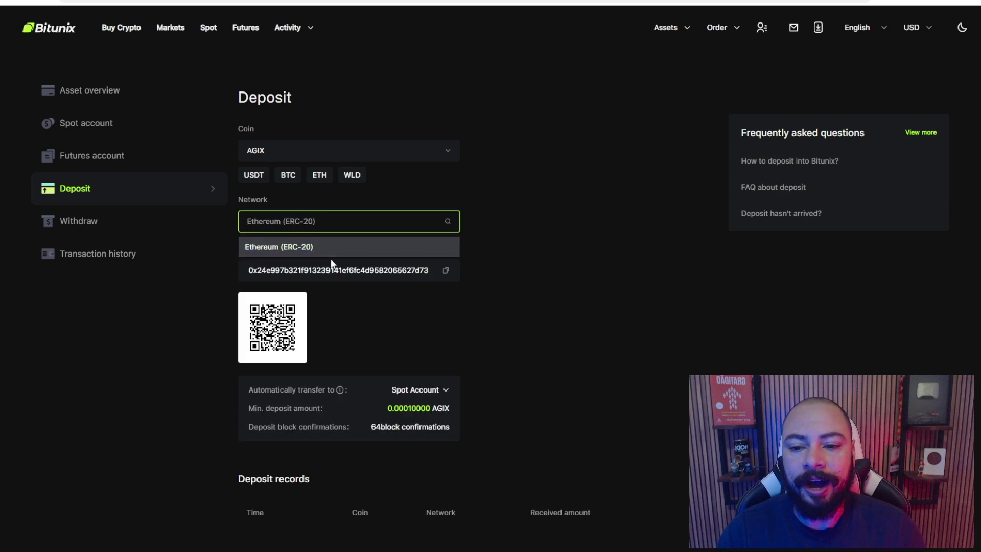
left_click(297, 247)
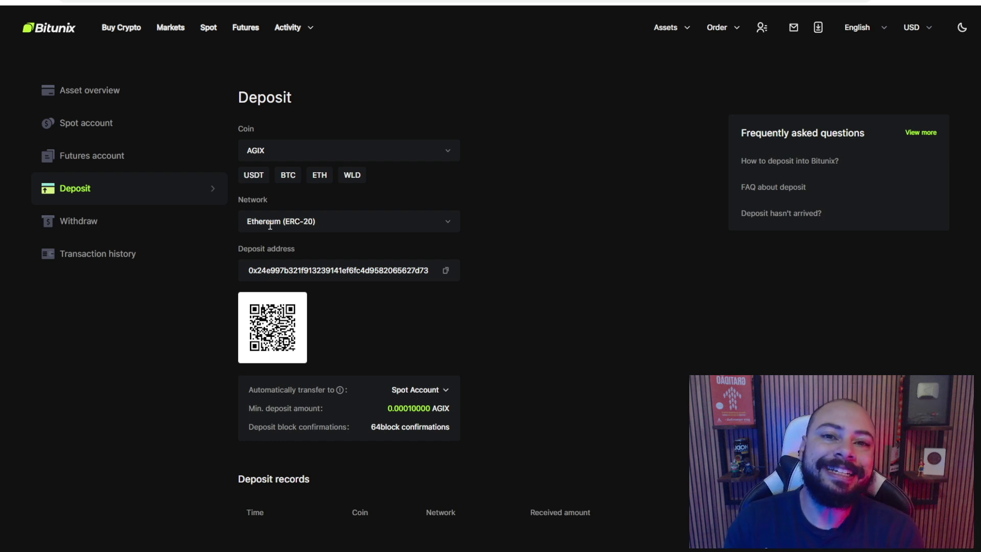
left_click(288, 149)
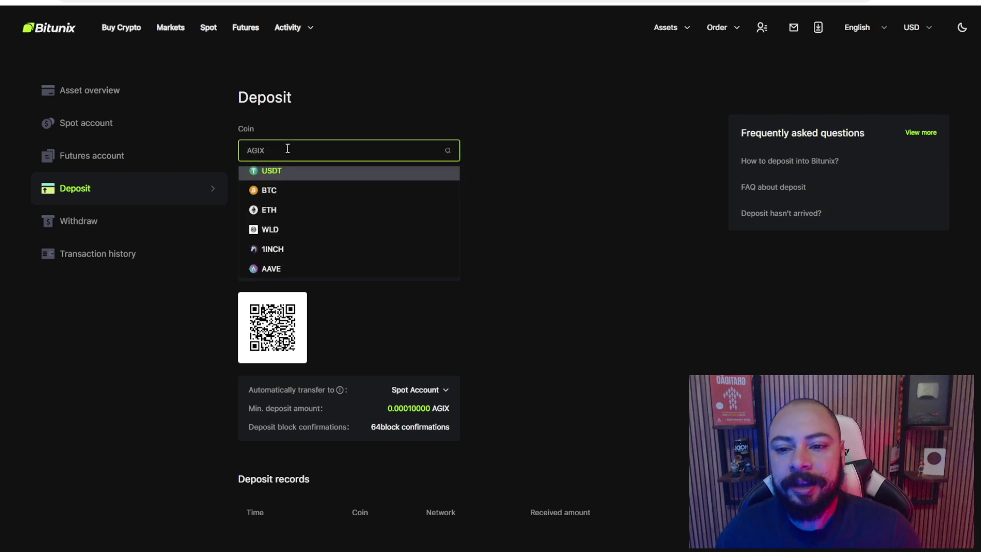
Search 'matic' and show the MATIC deposit address on the Polygon network
type("pol")
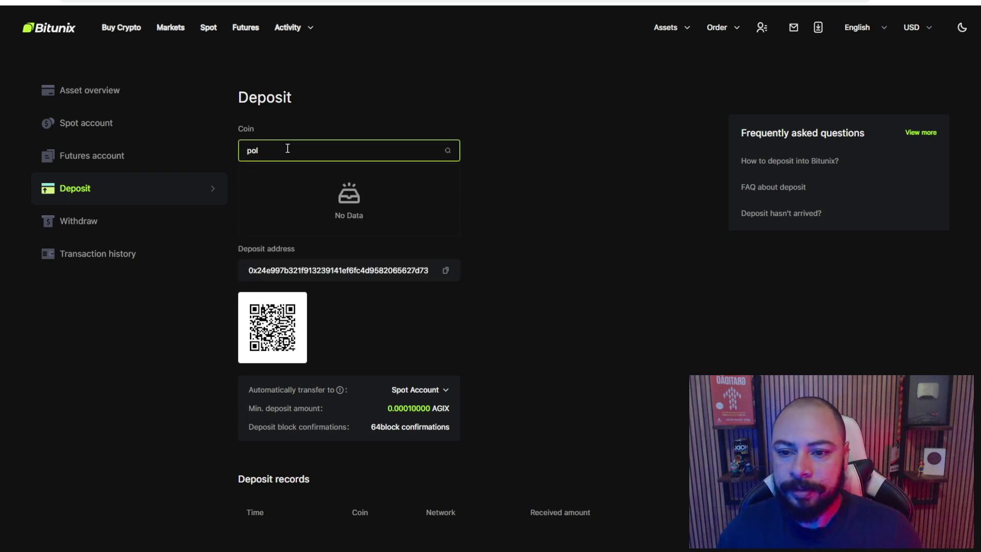
key("ctrl+a")
type("matic")
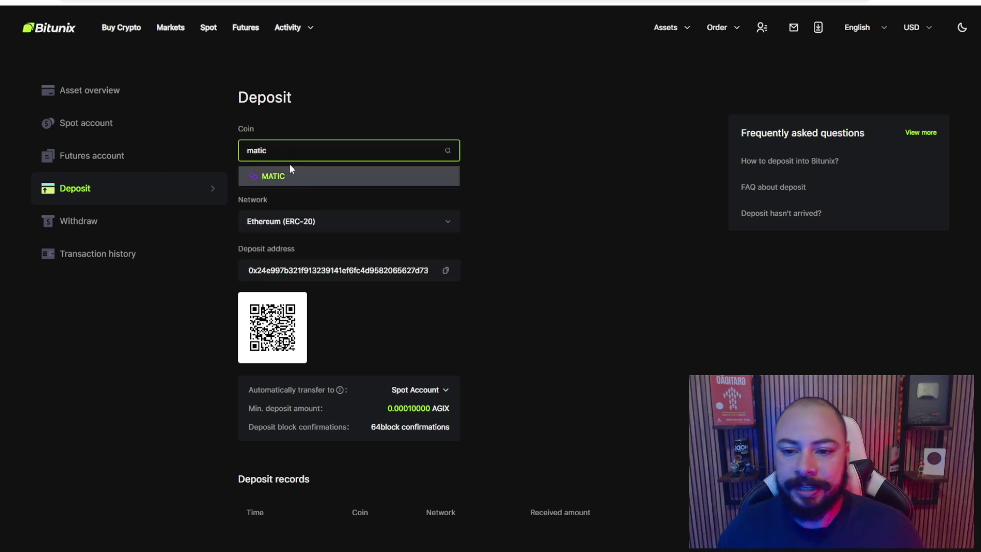
left_click(291, 175)
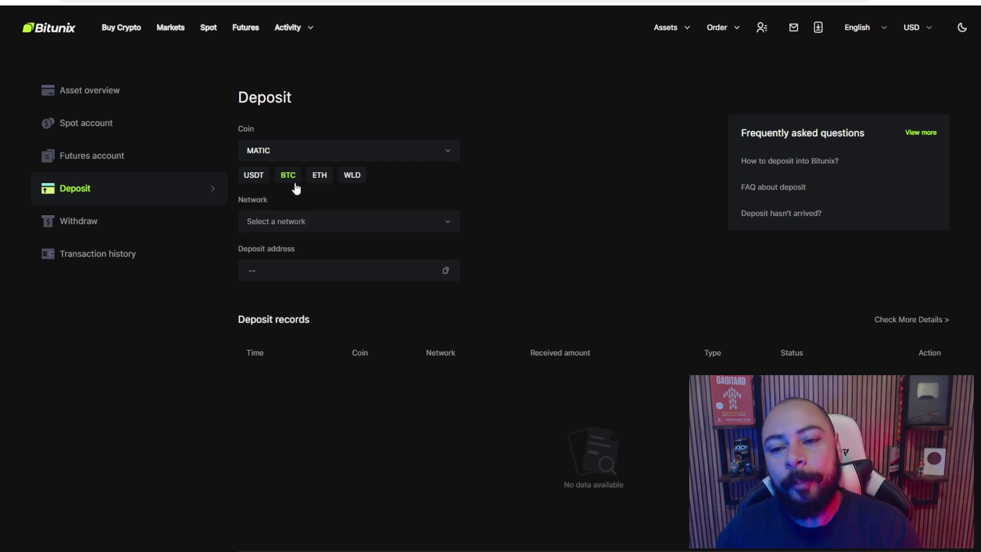
left_click(300, 225)
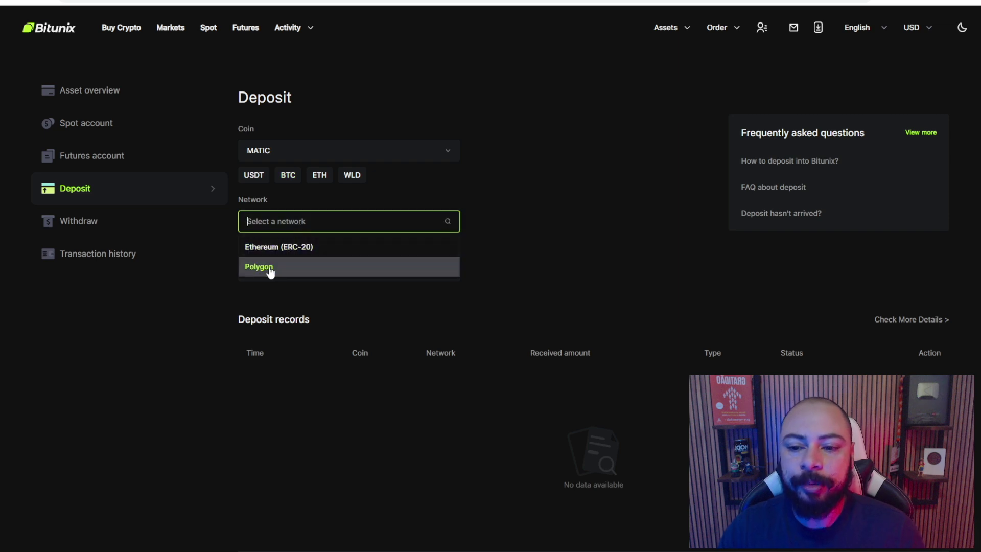
left_click(269, 266)
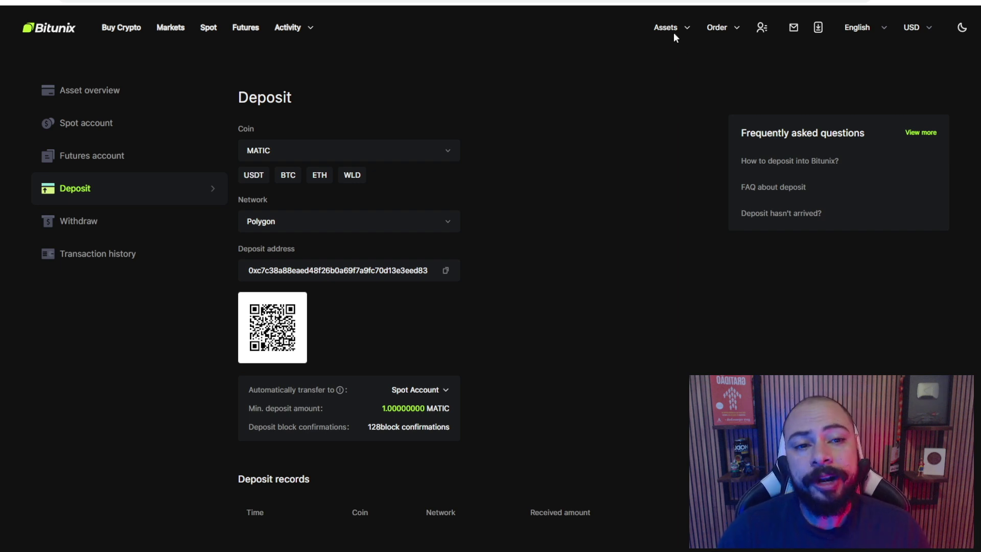
mouse_move(674, 35)
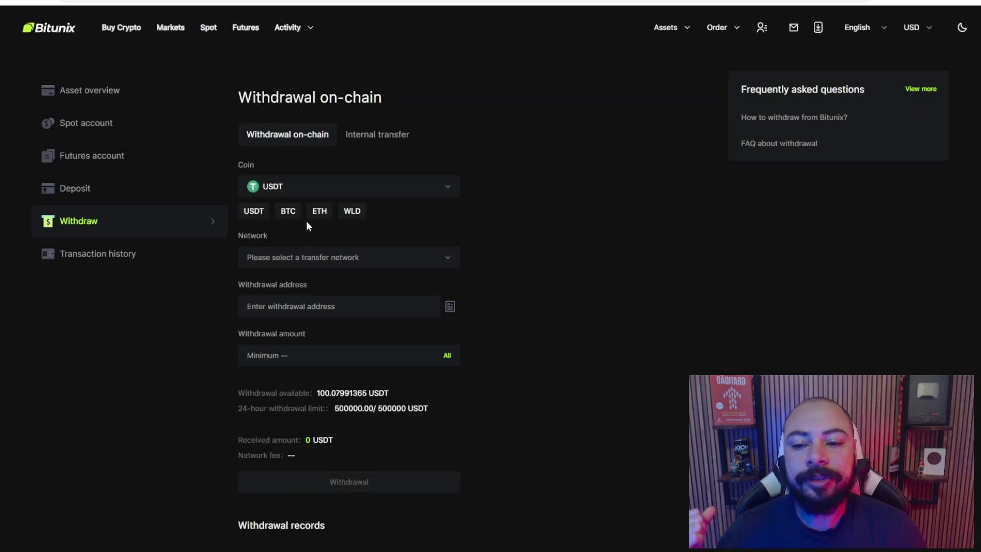
Select Polygon as the network for the USDT withdrawal
left_click(448, 257)
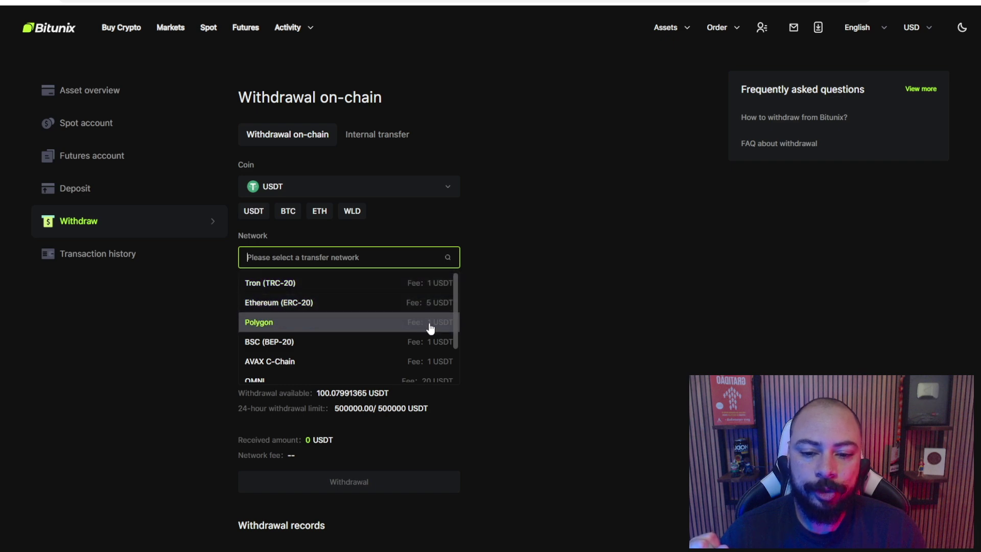
scroll(429, 329, "down", 2)
scroll(432, 332, "down", 2)
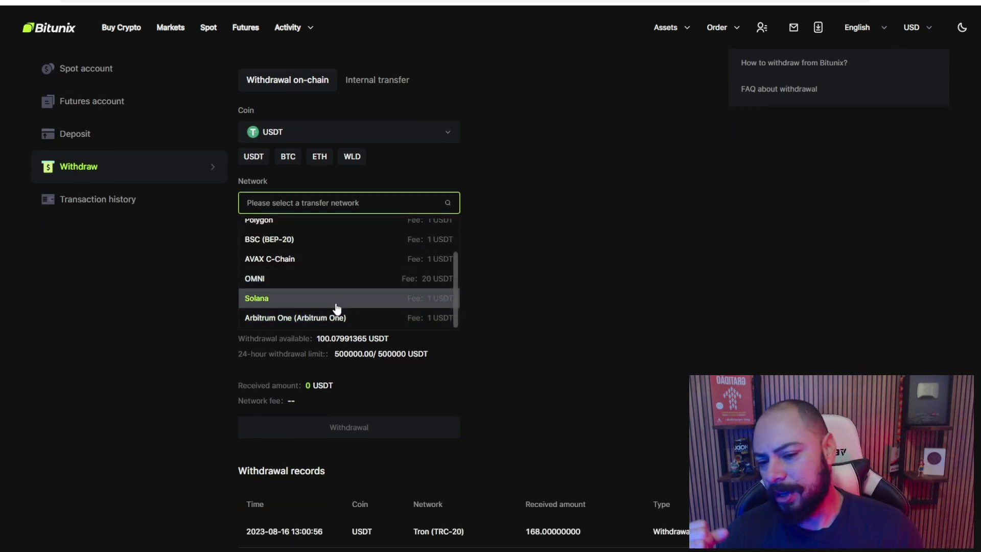
scroll(329, 263, "up", 3)
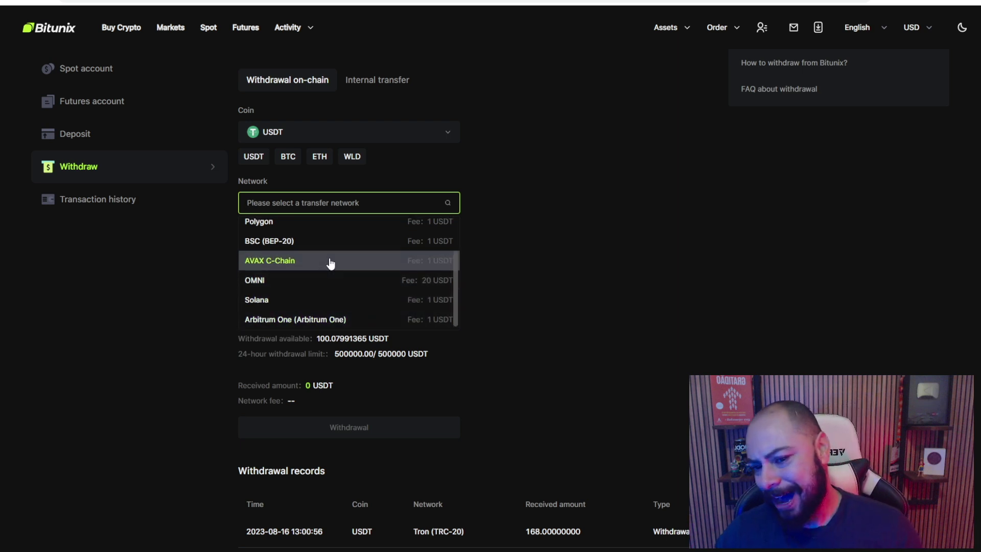
scroll(299, 271, "up", 2)
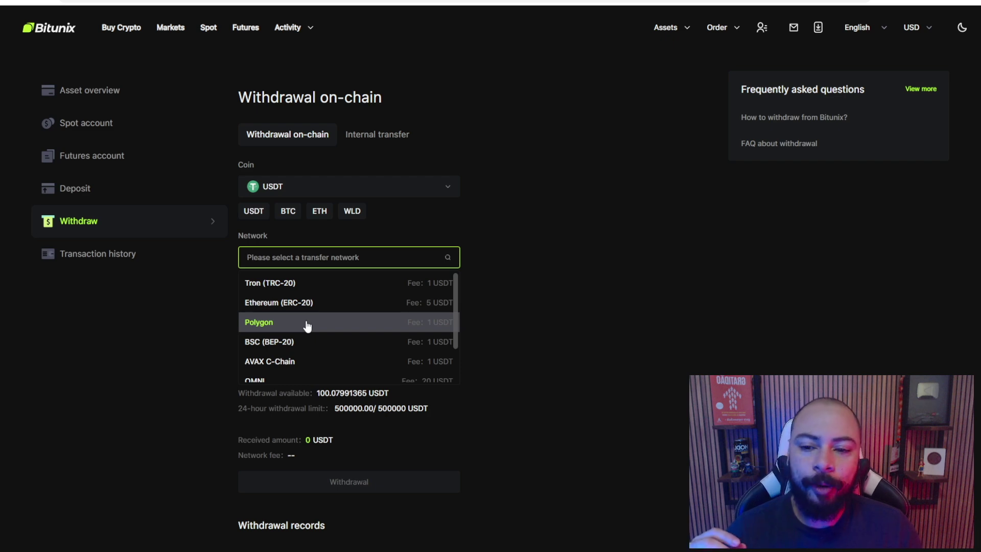
left_click(307, 323)
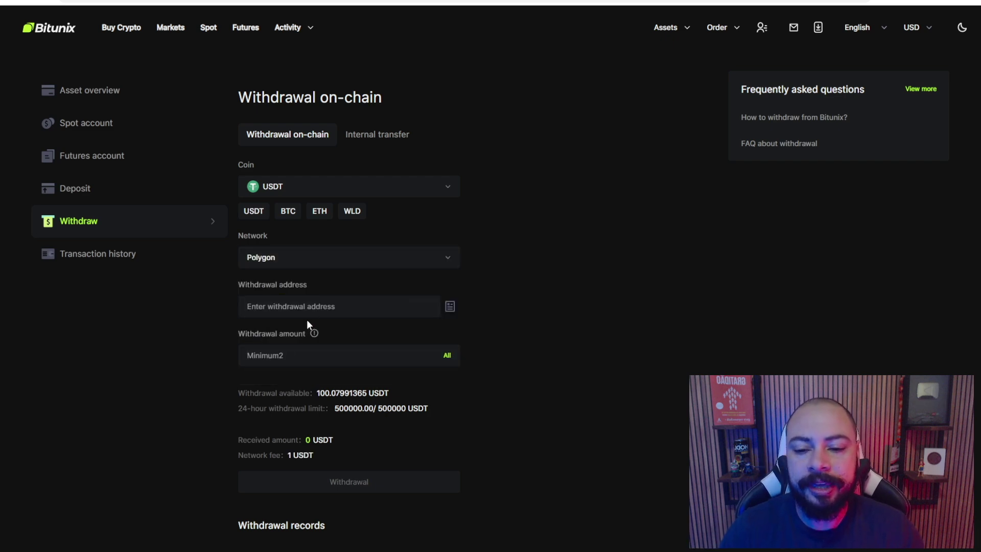
Check the MetaMask wallet for an address, then focus the withdrawal address field
left_click(317, 307)
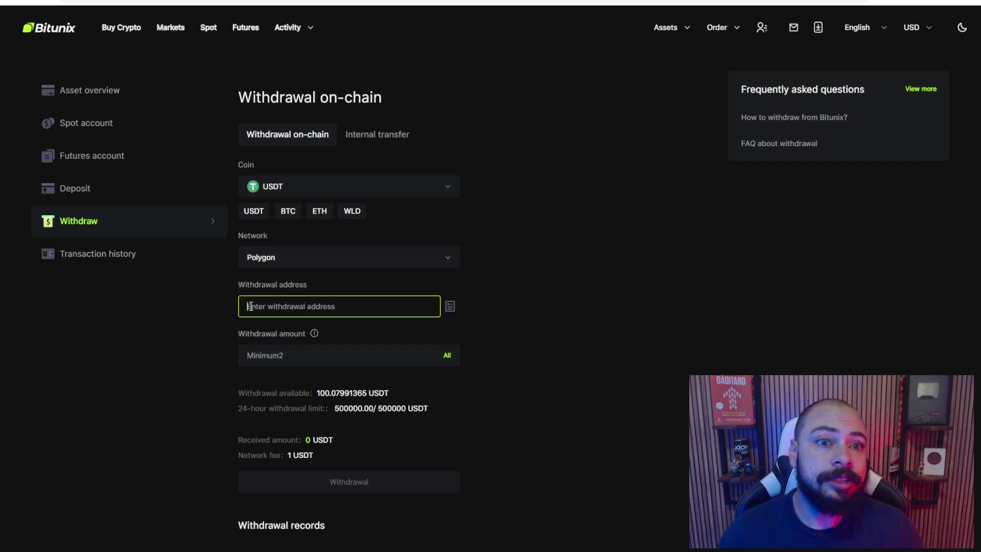
left_click(887, 3)
left_click(886, 3)
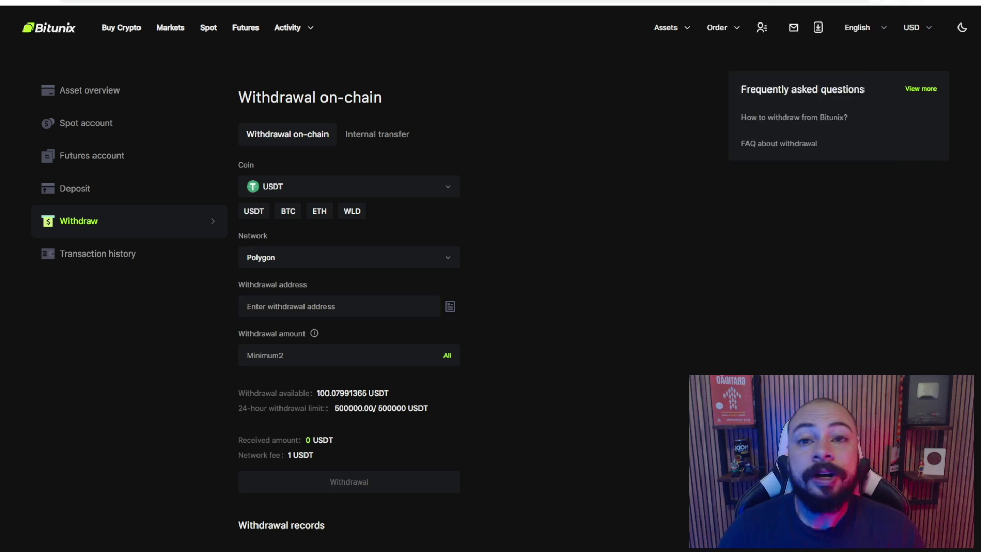
left_click(300, 306)
Paste the recipient wallet address into the withdrawal address field
type("0x3777d27418C41592D35656f47f526C38336c91")
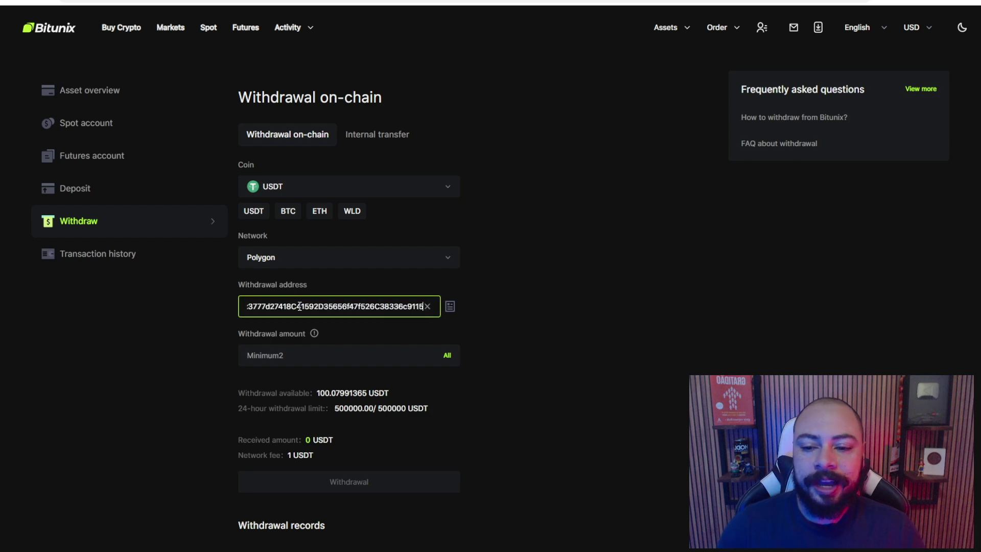
left_click_drag(316, 306, 190, 309)
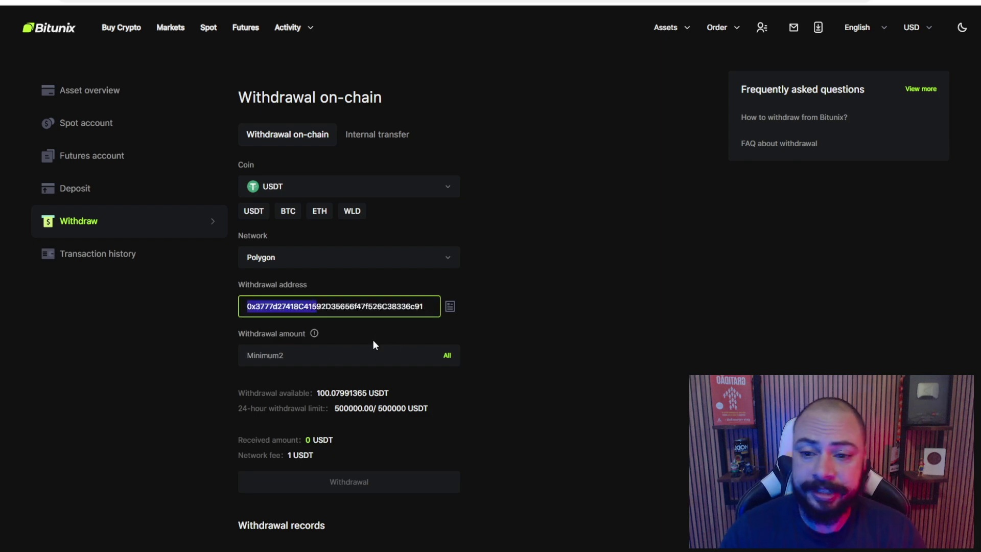
scroll(326, 302, "down", 1)
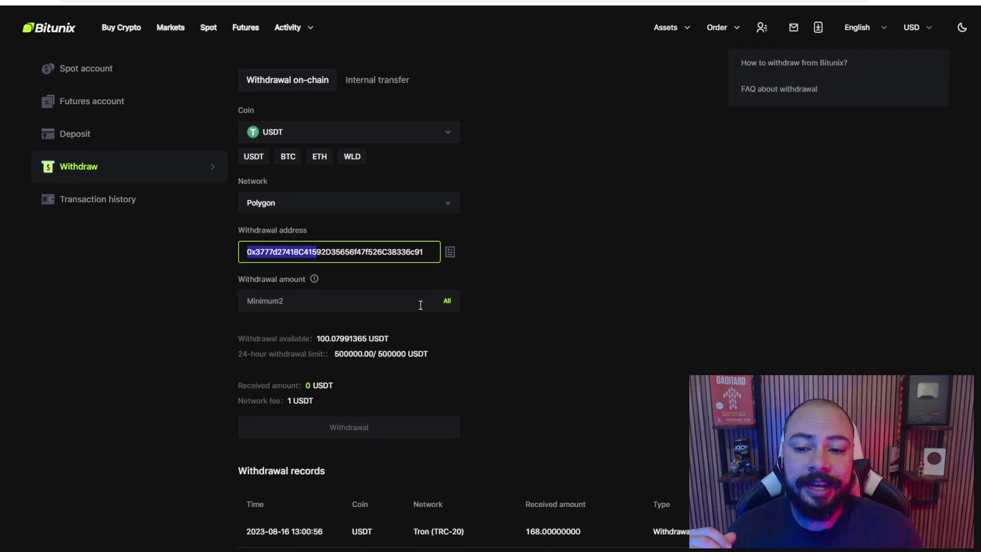
Set the withdrawal amount to 100 USDT, reviewing the 24-hour limit and 1 USDT fee
left_click(444, 302)
left_click_drag(247, 304, 367, 301)
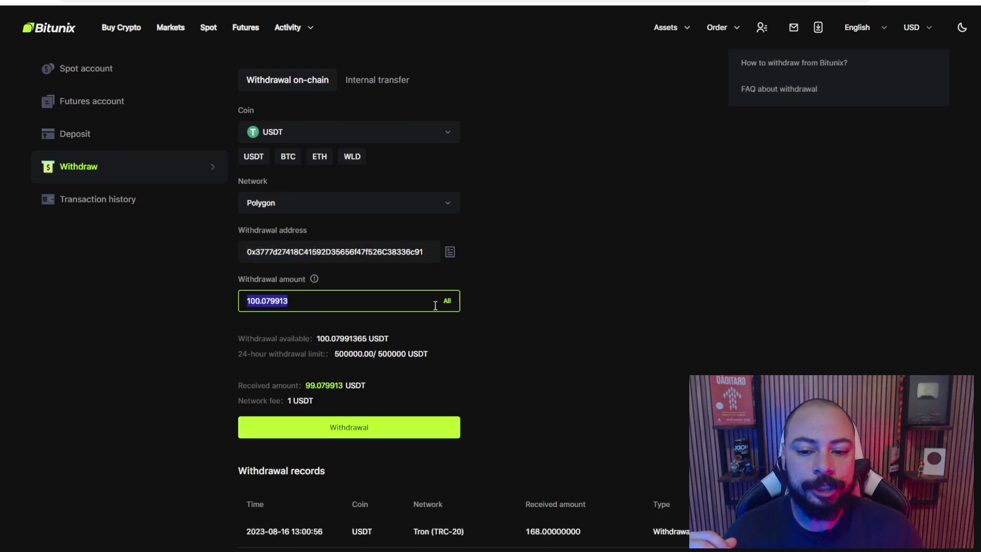
type("50")
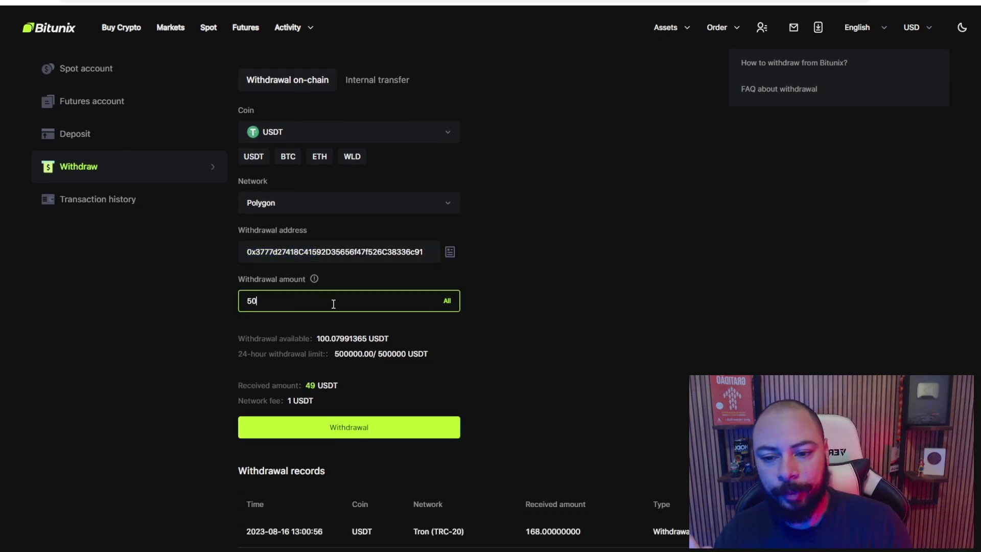
left_click_drag(392, 353, 403, 358)
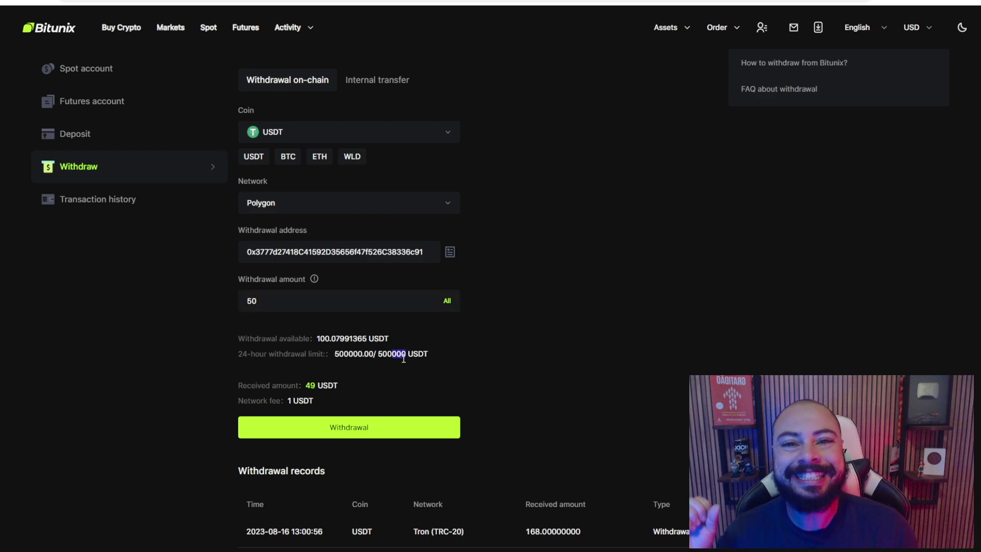
scroll(258, 243, "down", 1)
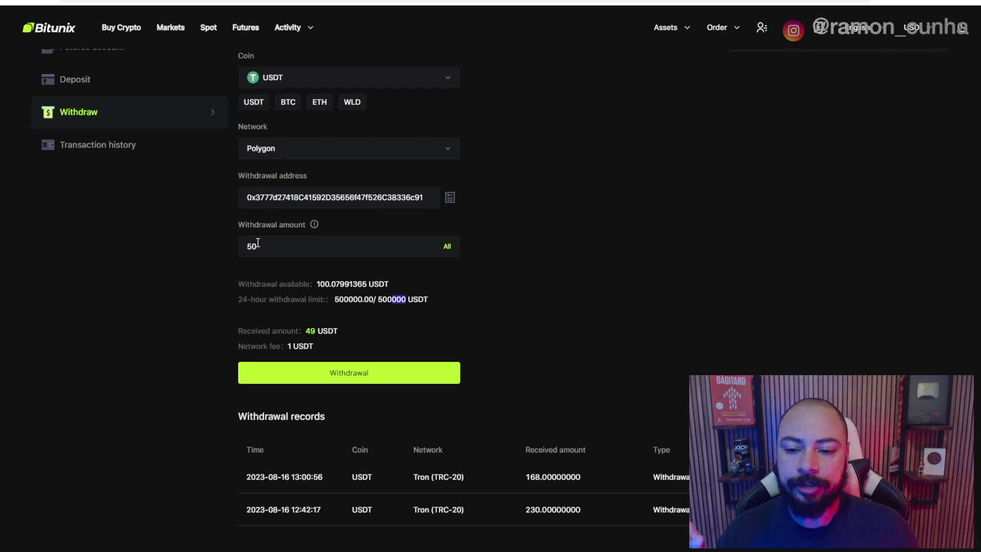
double_click(258, 243)
type("100")
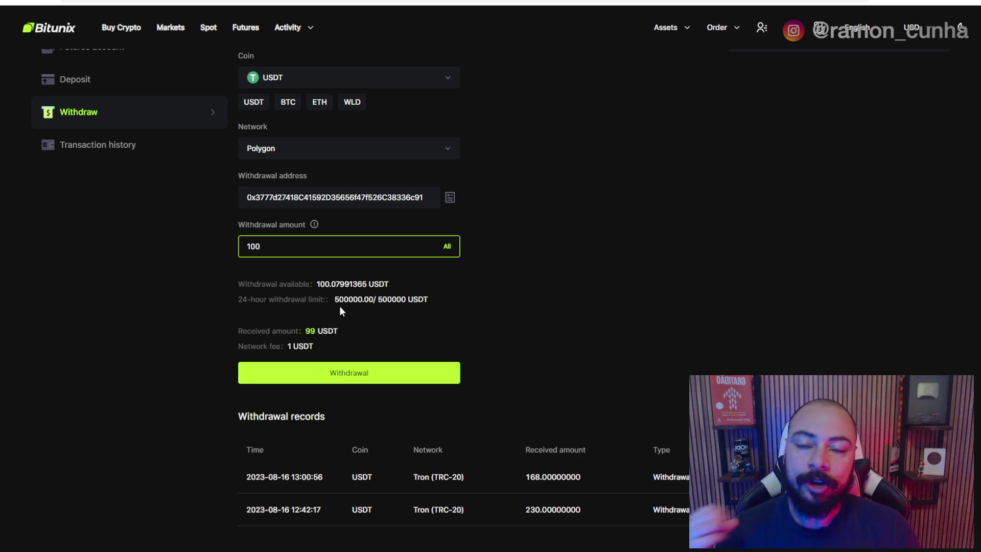
left_click_drag(321, 349, 261, 347)
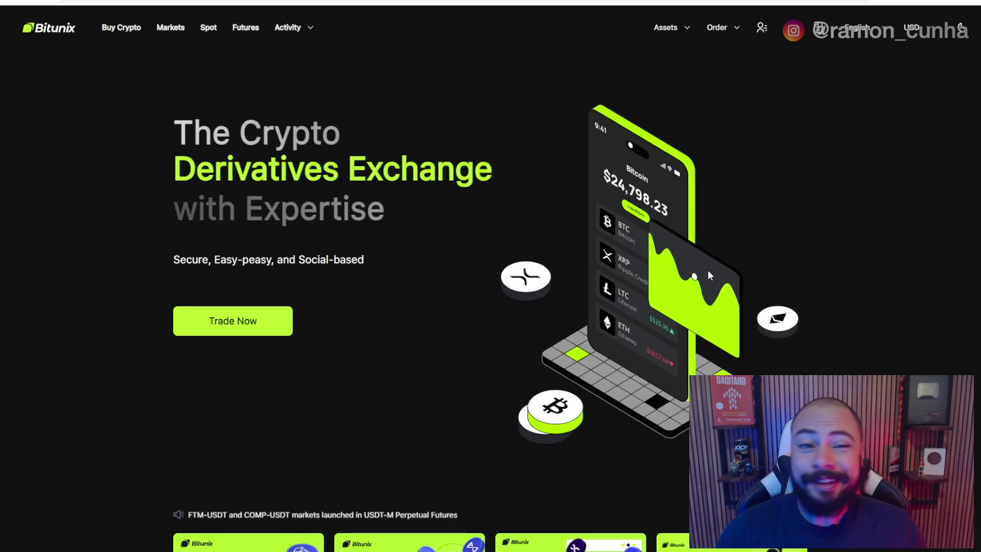
Go to the Buy Crypto third-party purchase page and look over the form
mouse_move(720, 30)
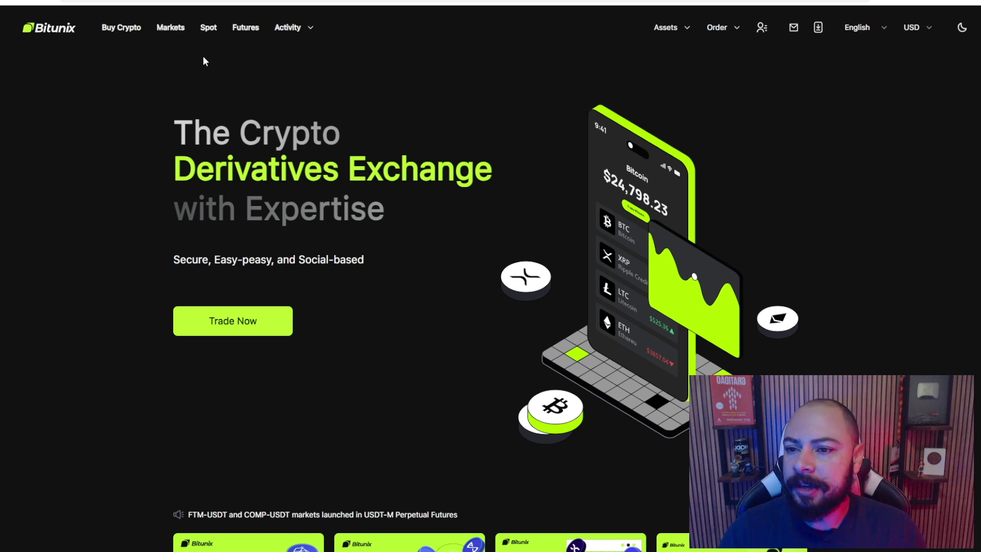
left_click(121, 28)
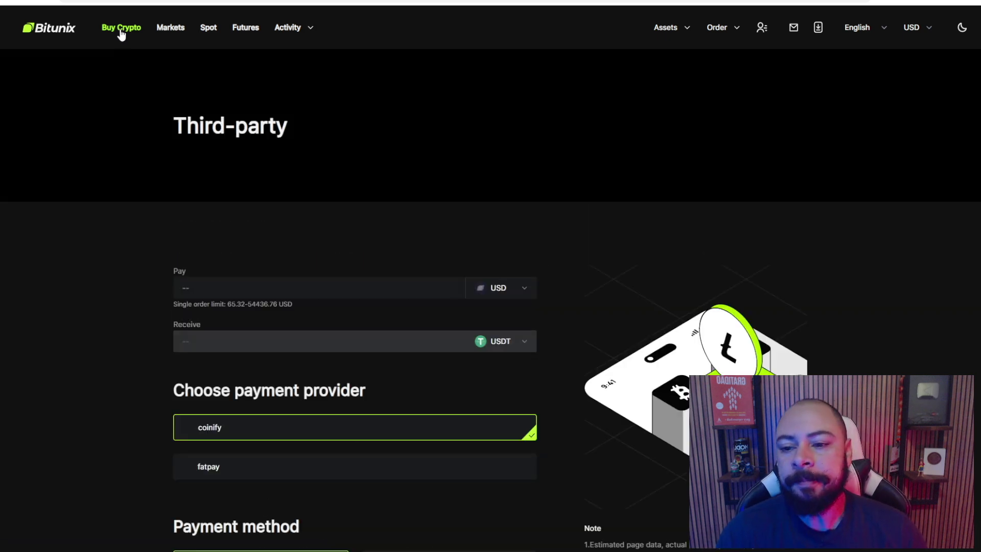
scroll(203, 90, "down", 2)
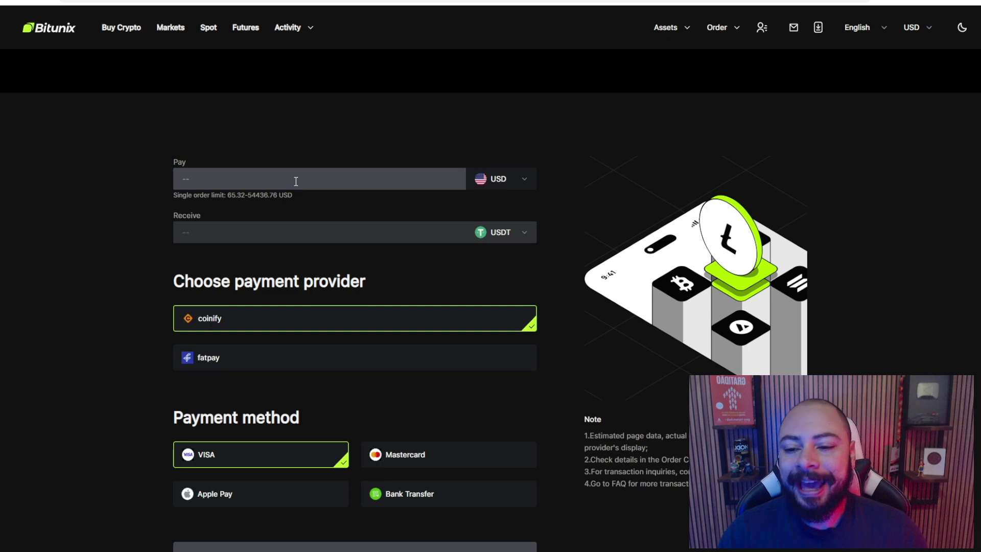
scroll(226, 307, "down", 3)
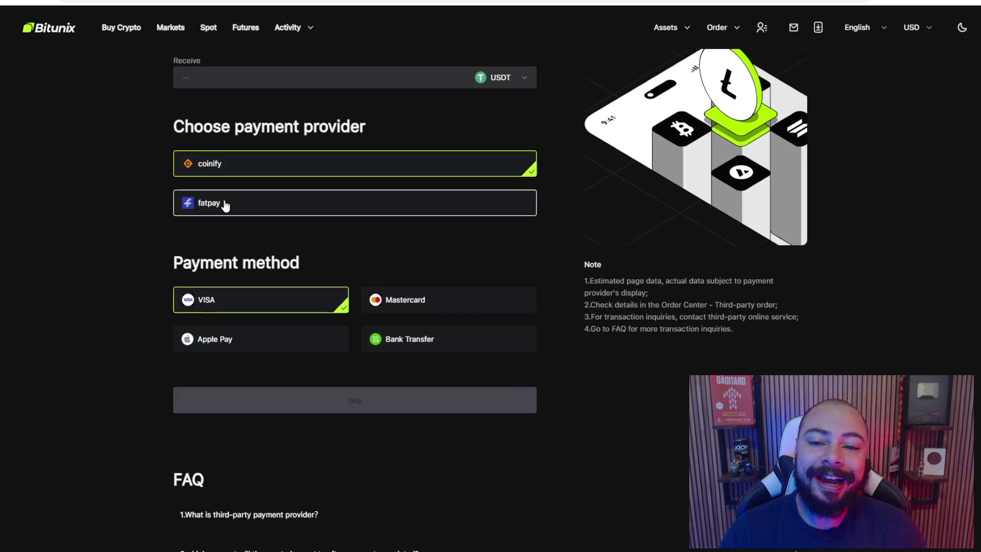
scroll(225, 214, "up", 1)
Try fatpay as payment provider, switch back to coinify, and focus the Pay field
left_click(229, 249)
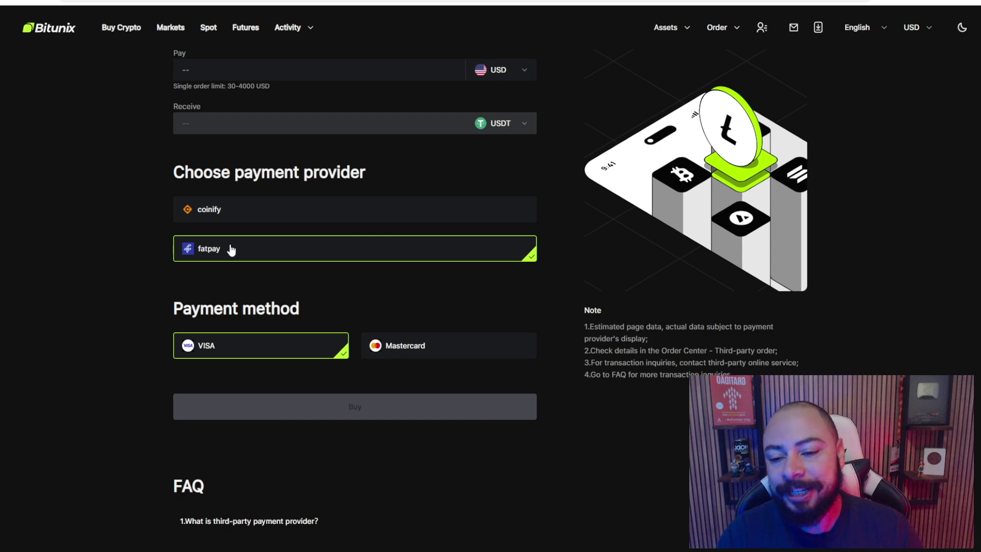
left_click(227, 222)
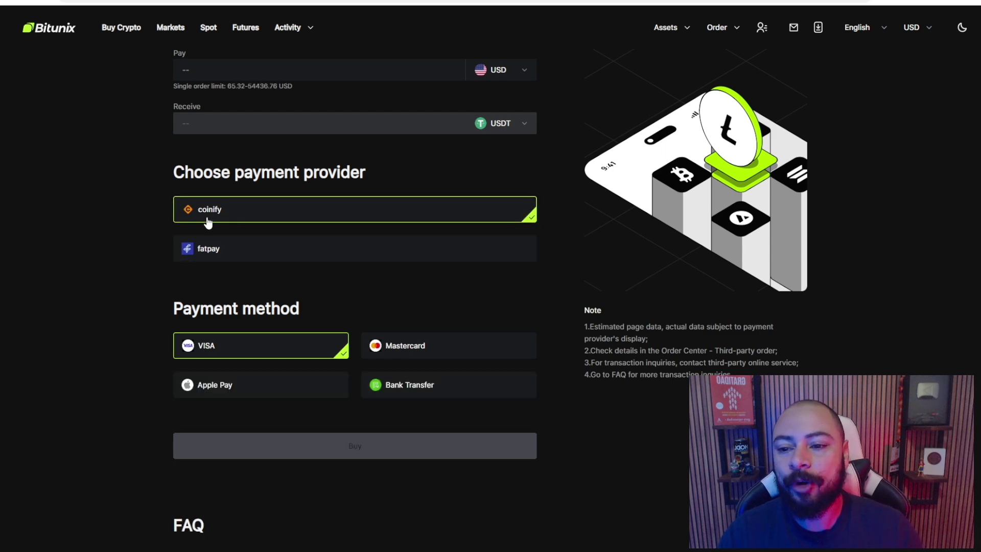
scroll(208, 222, "up", 2)
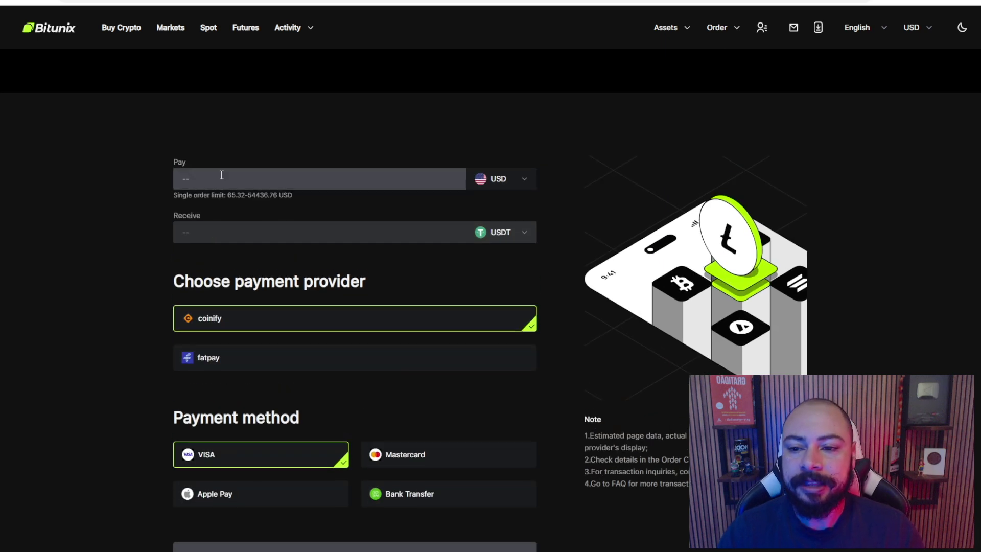
left_click(230, 179)
Pay 200 BRL, choosing Brazilian reais from the Pay currency list
left_click(501, 182)
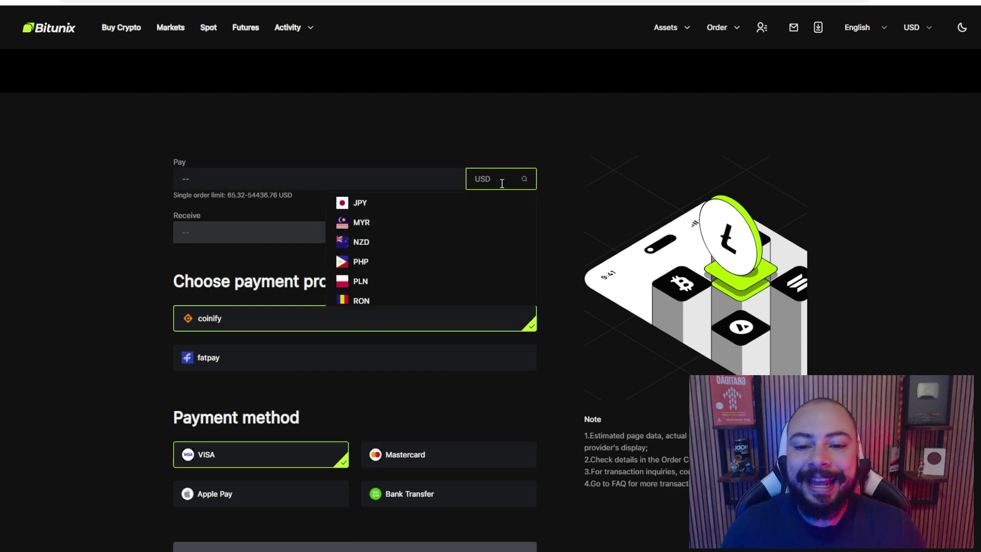
type("brl")
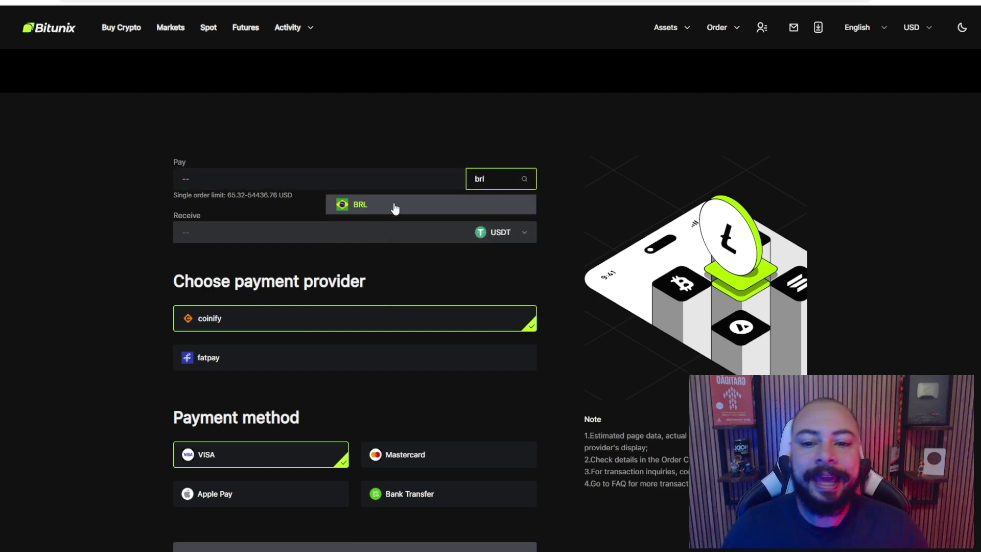
left_click(394, 204)
left_click(250, 182)
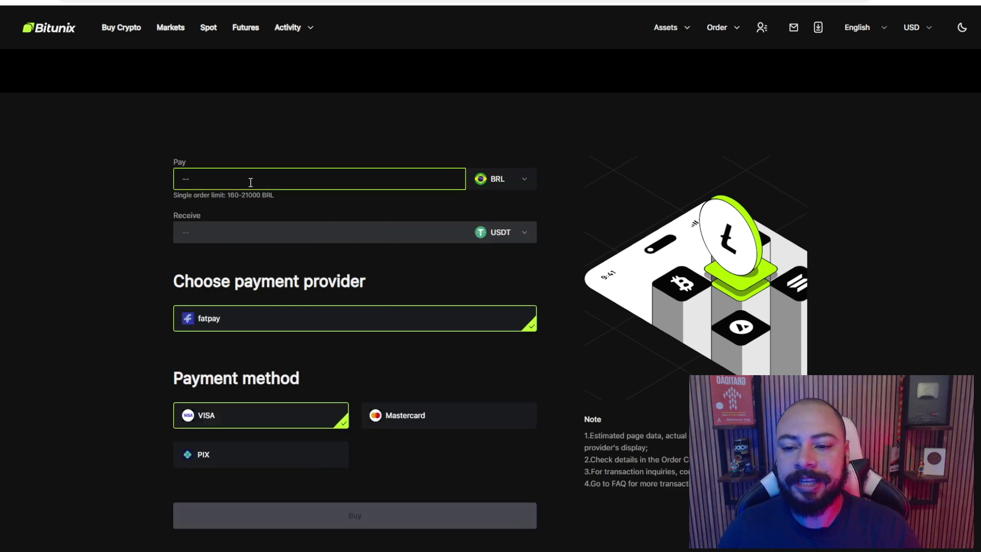
type("200")
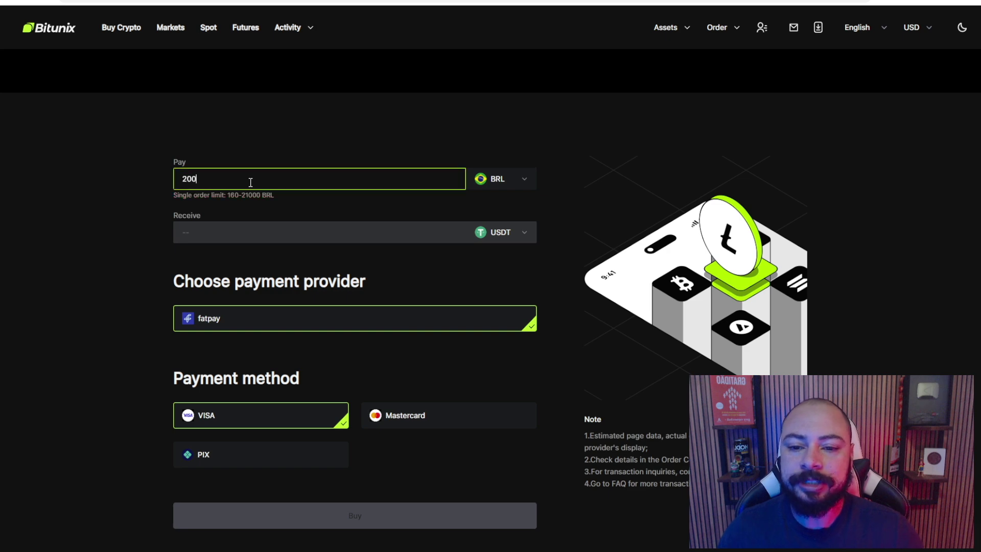
left_click(100, 202)
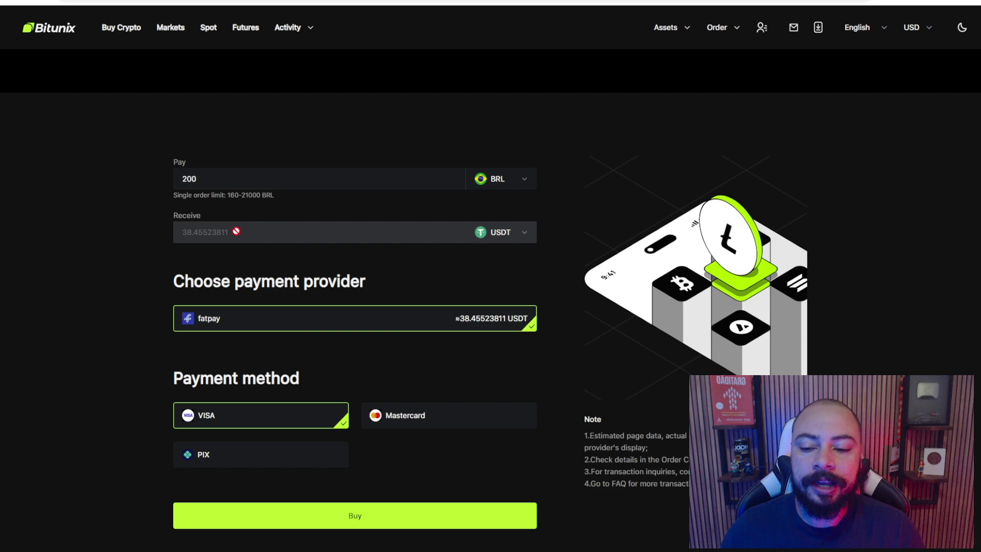
Choose PIX as the payment method, quoting about 38.45523811 USDT
scroll(237, 232, "down", 2)
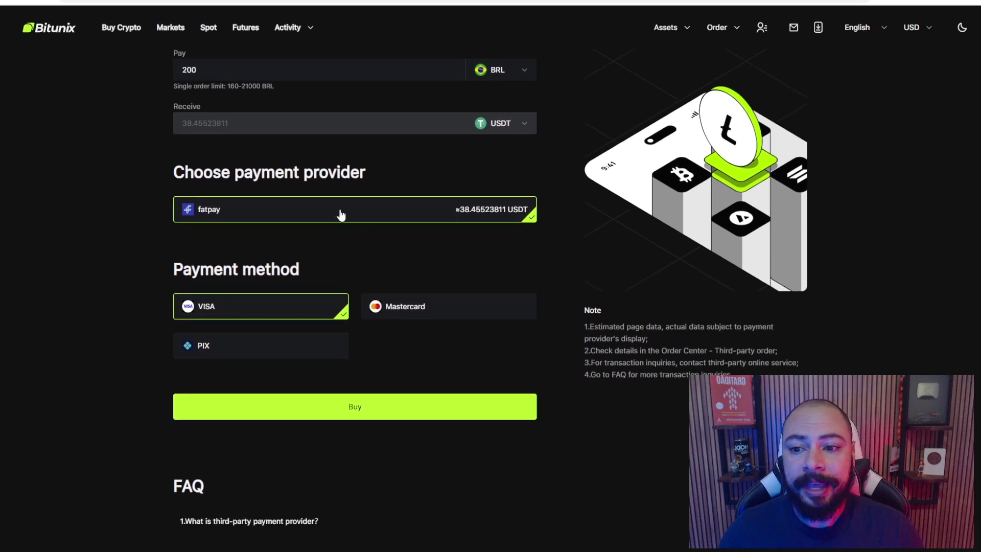
scroll(311, 205, "up", 1)
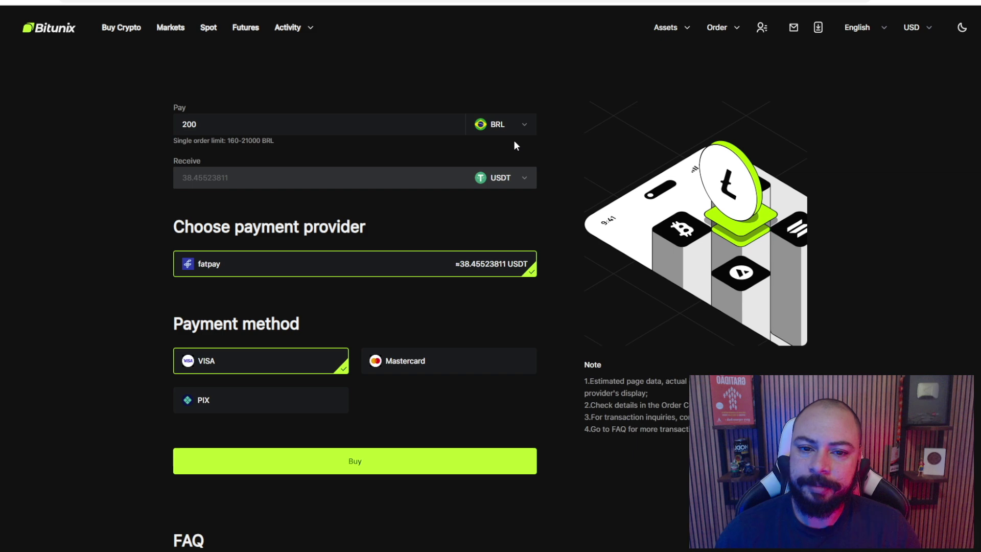
scroll(307, 245, "down", 1)
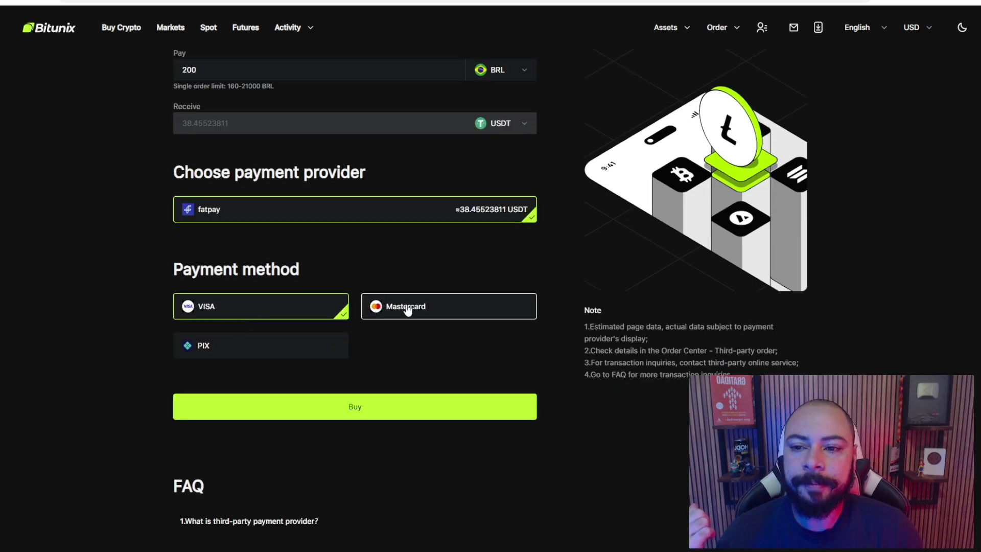
left_click(407, 309)
left_click(253, 346)
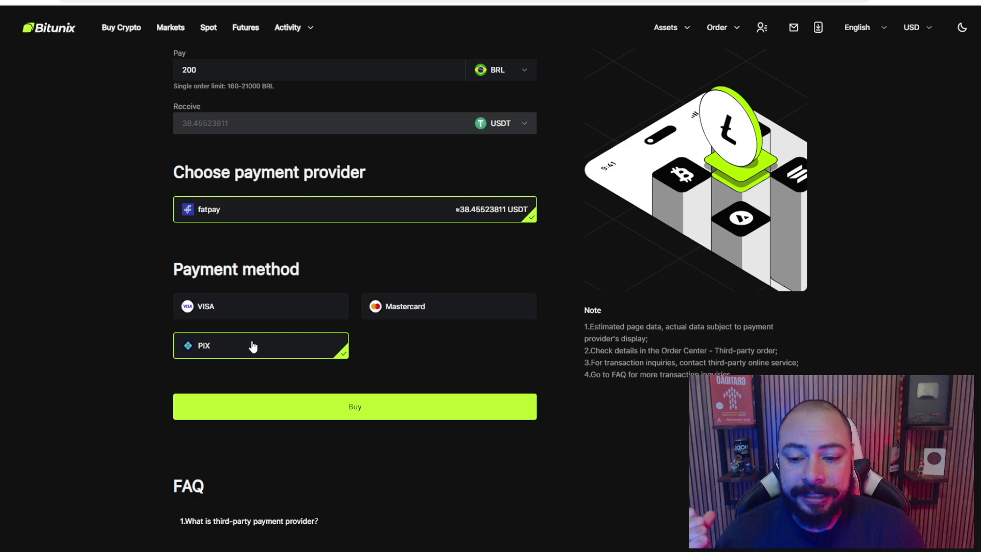
scroll(269, 131, "up", 2)
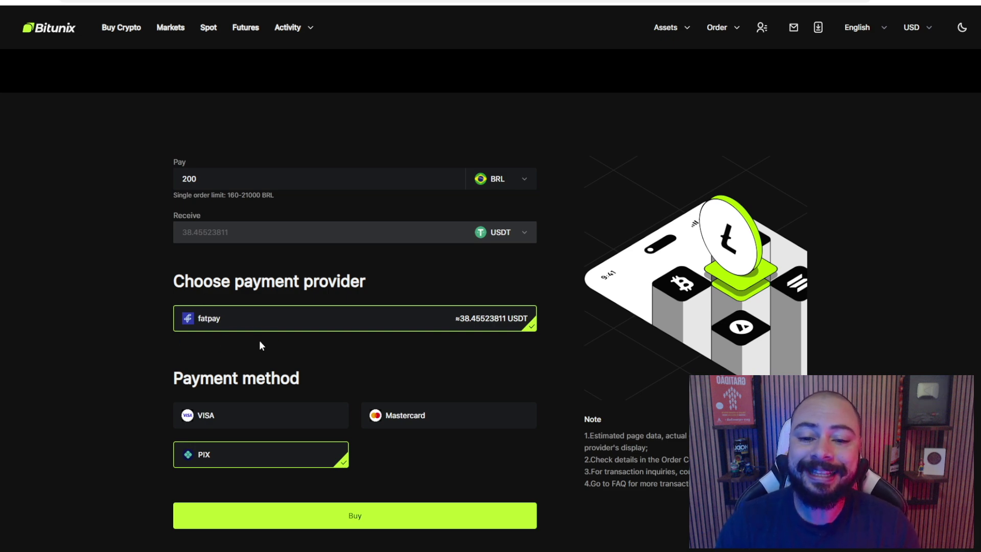
scroll(262, 290, "down", 1)
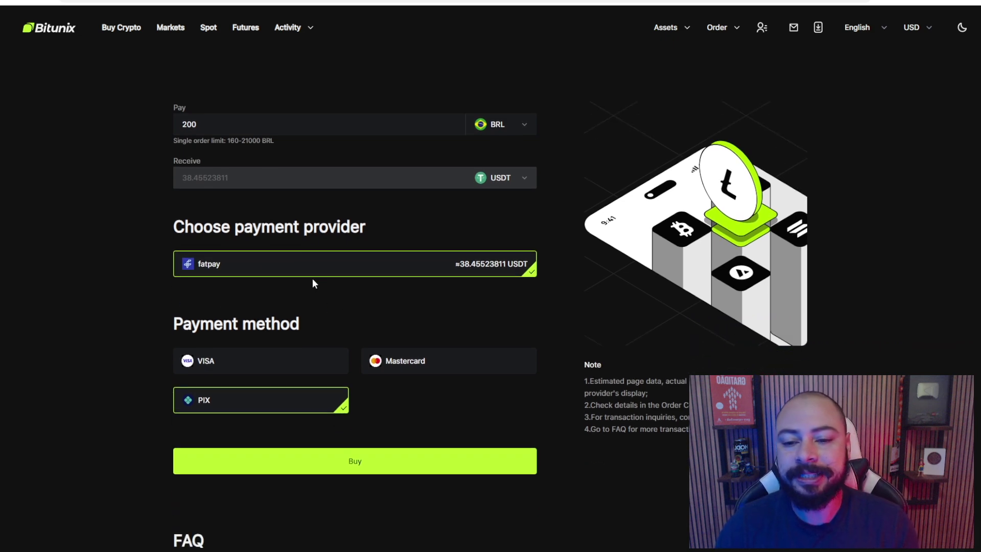